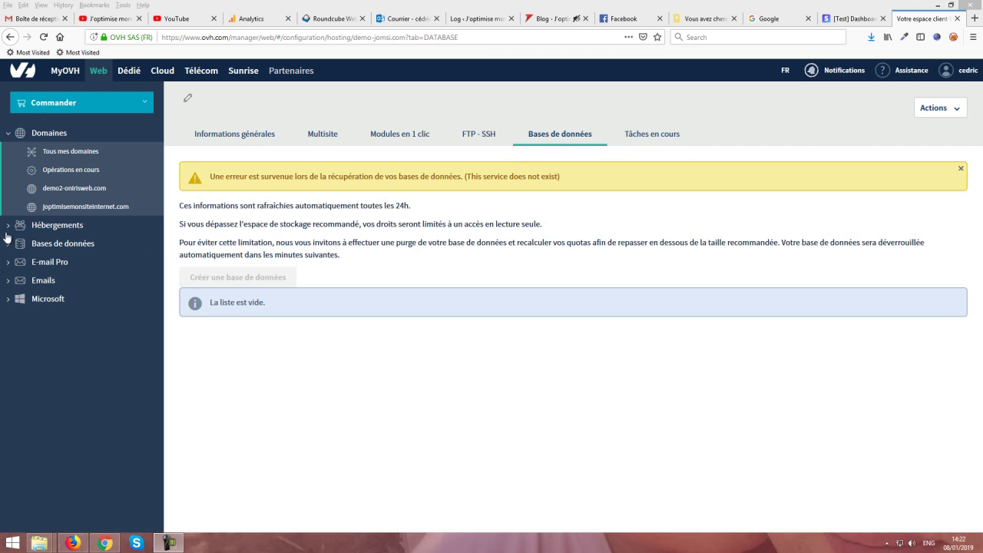
Step: Expand and collapse the Hébergements list, then open the Commander product menu
{"action": "left_click", "coordinate": [17, 225]}
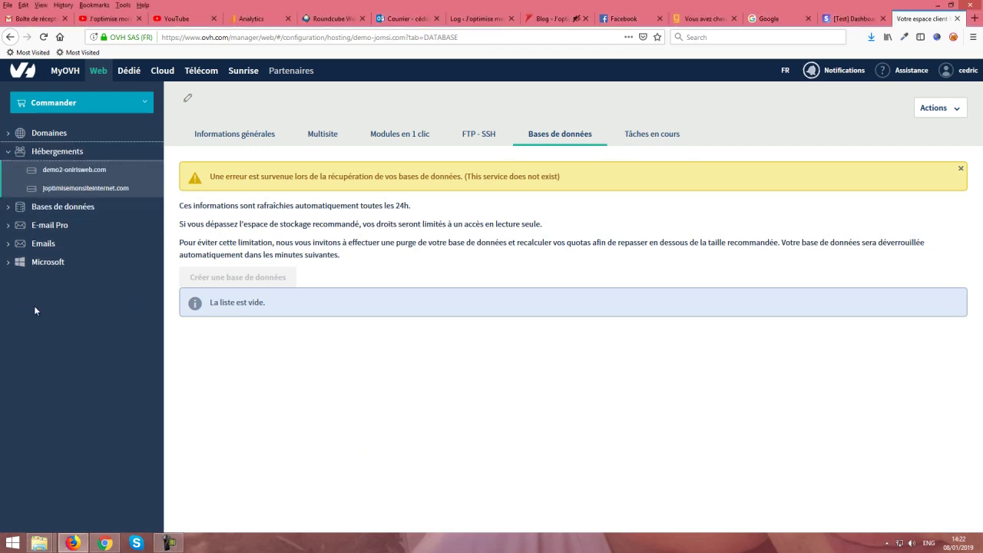
{"action": "left_click", "coordinate": [9, 152]}
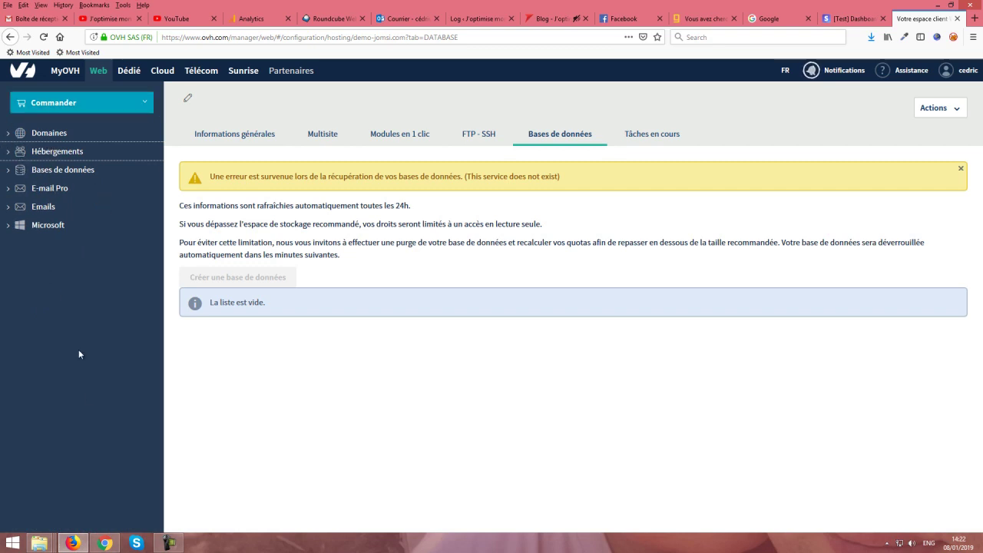
{"action": "left_click", "coordinate": [38, 105]}
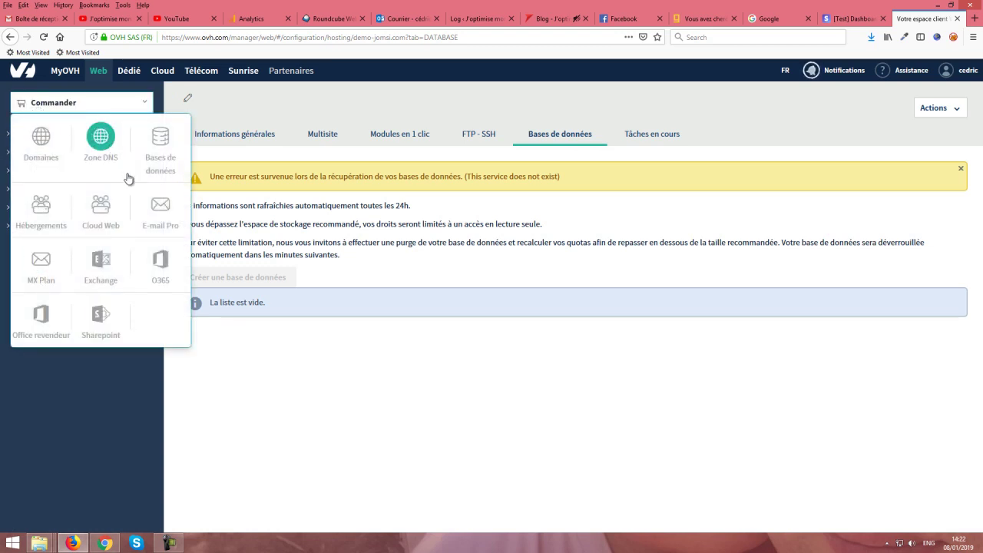
Step: Open the web hosting offers and highlight the Kimsufi Web plan and its 1,49 € price
{"action": "left_click", "coordinate": [39, 212]}
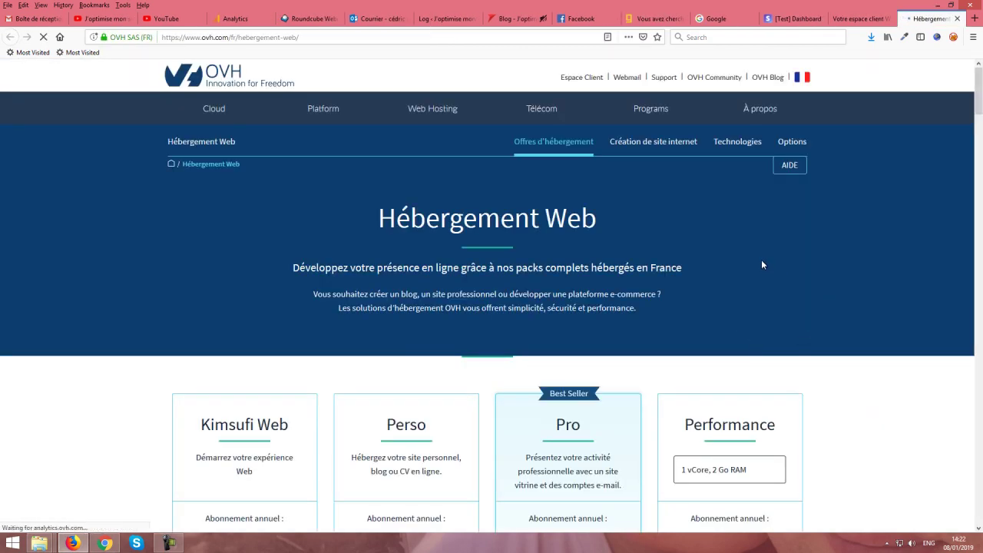
{"action": "scroll", "coordinate": [793, 258], "scroll_direction": "down", "scroll_amount": 2}
{"action": "scroll", "coordinate": [793, 258], "scroll_direction": "down", "scroll_amount": 2}
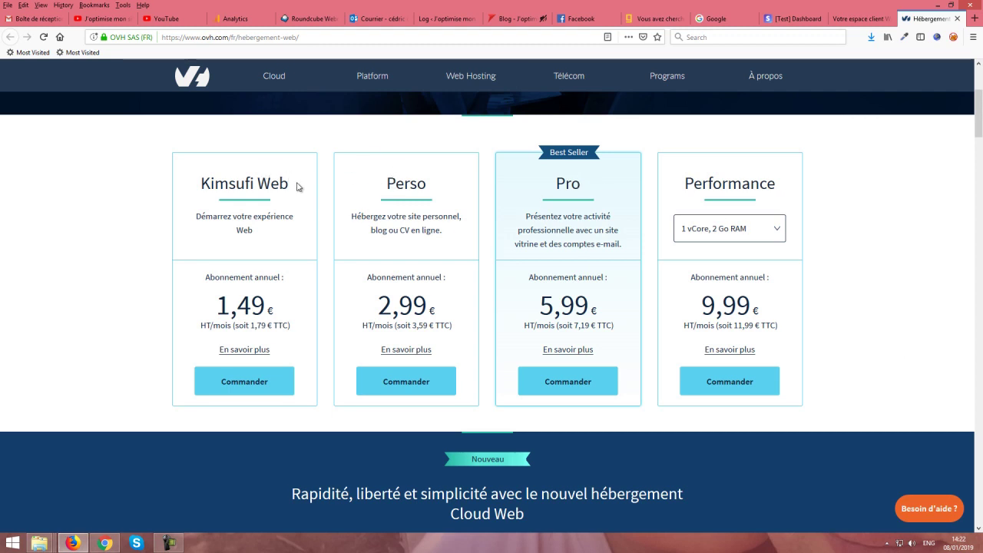
{"action": "left_click_drag", "start_coordinate": [298, 187], "coordinate": [197, 187]}
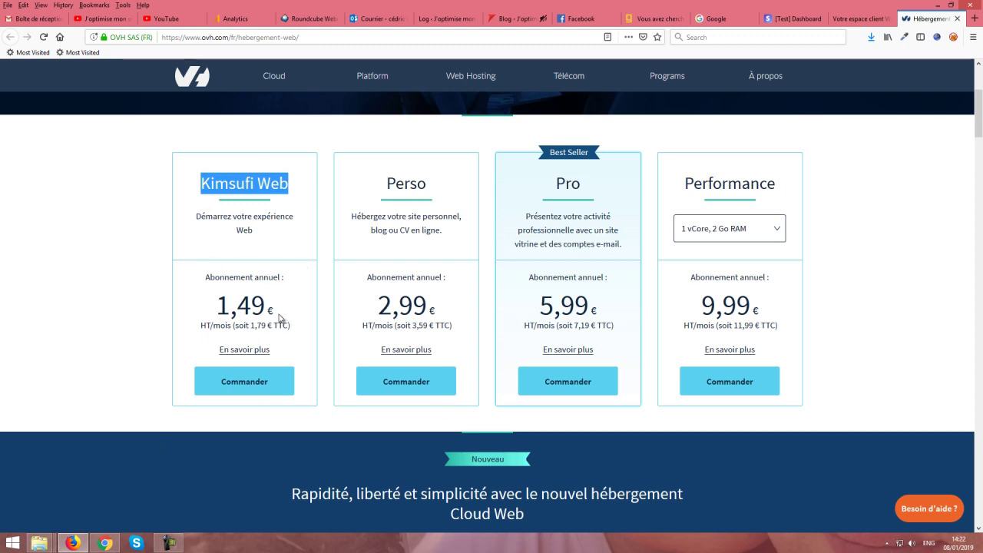
{"action": "left_click_drag", "start_coordinate": [280, 318], "coordinate": [185, 319]}
{"action": "left_click", "coordinate": [308, 427]}
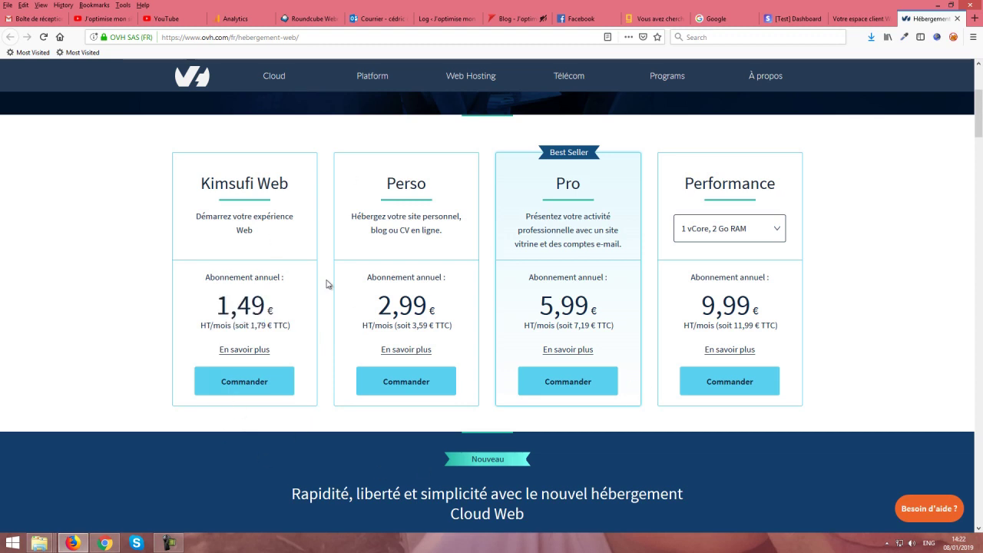
Step: Order the Perso hosting plan at 2,99 €
{"action": "right_click", "coordinate": [253, 344]}
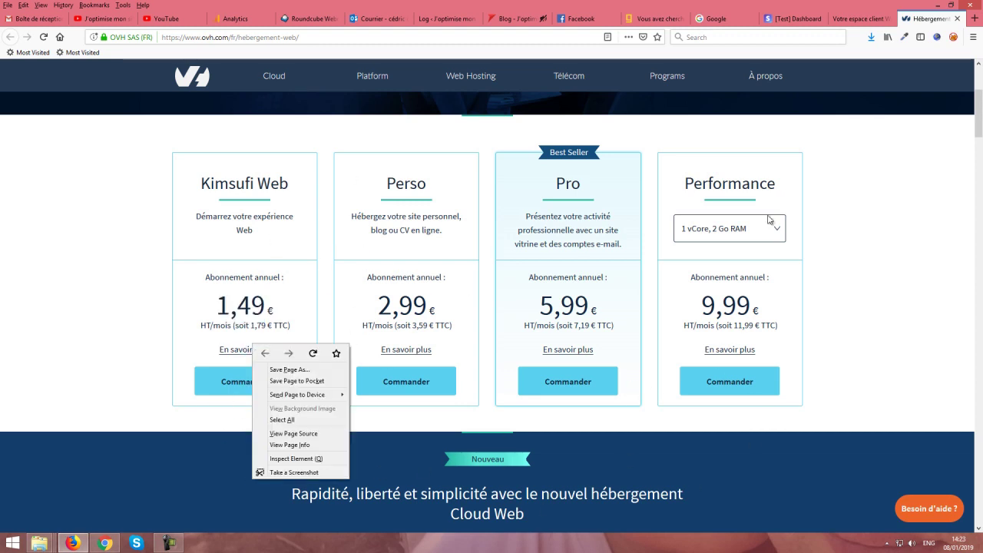
{"action": "left_click", "coordinate": [871, 289]}
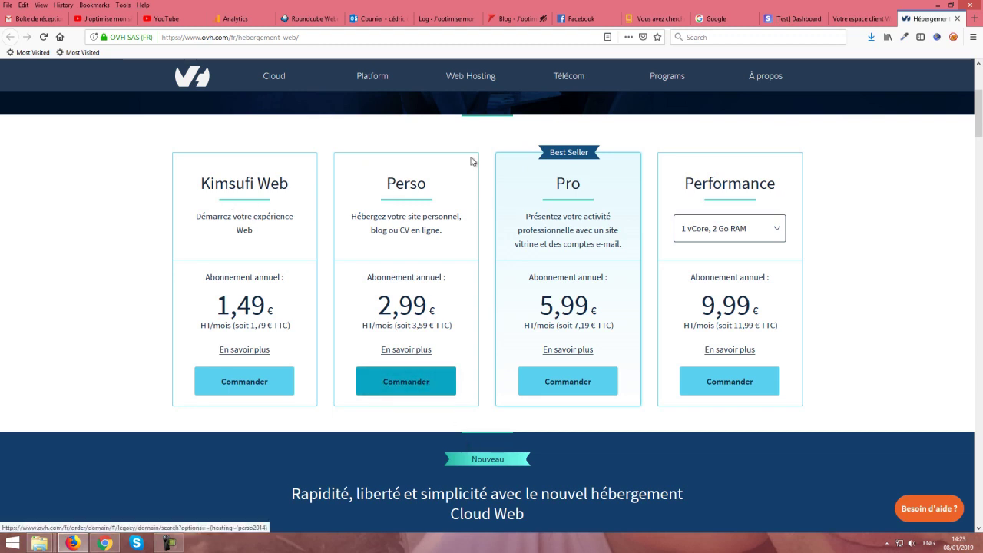
{"action": "left_click", "coordinate": [421, 386]}
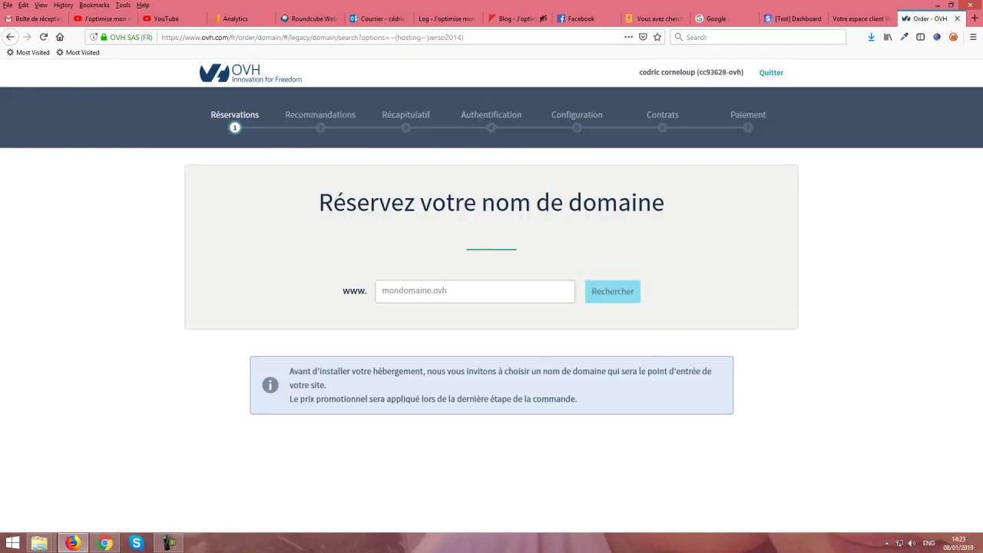
Step: Search for the domain 1001gadgets.com and review the results
{"action": "type", "text": "1001gadgets.com"}
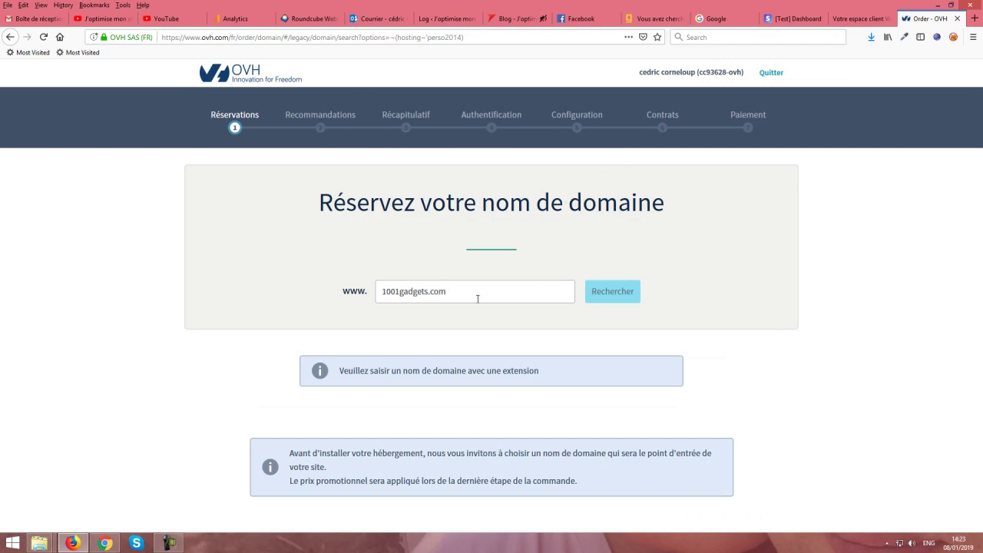
{"action": "key", "text": "Return"}
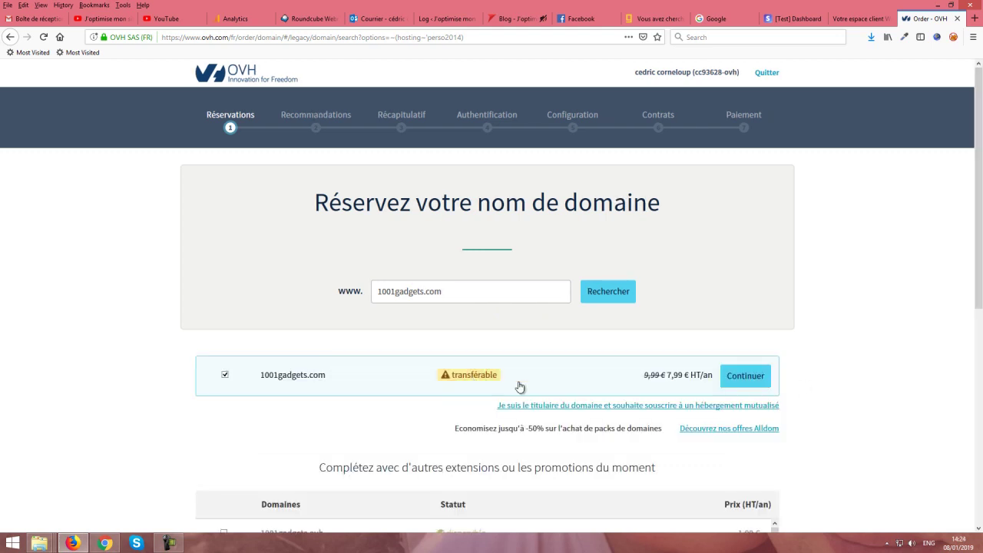
{"action": "scroll", "coordinate": [471, 342], "scroll_direction": "down", "scroll_amount": 2}
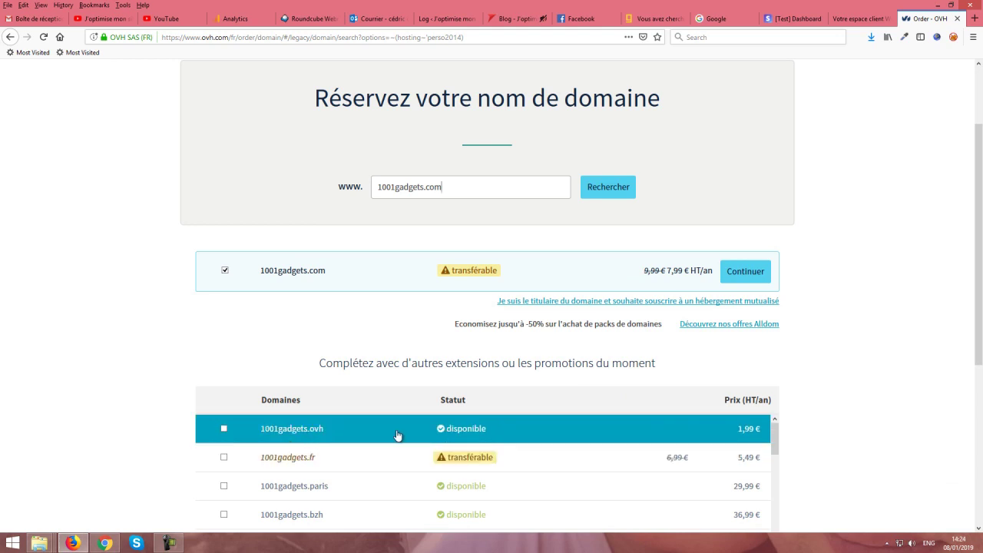
{"action": "scroll", "coordinate": [427, 357], "scroll_direction": "up", "scroll_amount": 2}
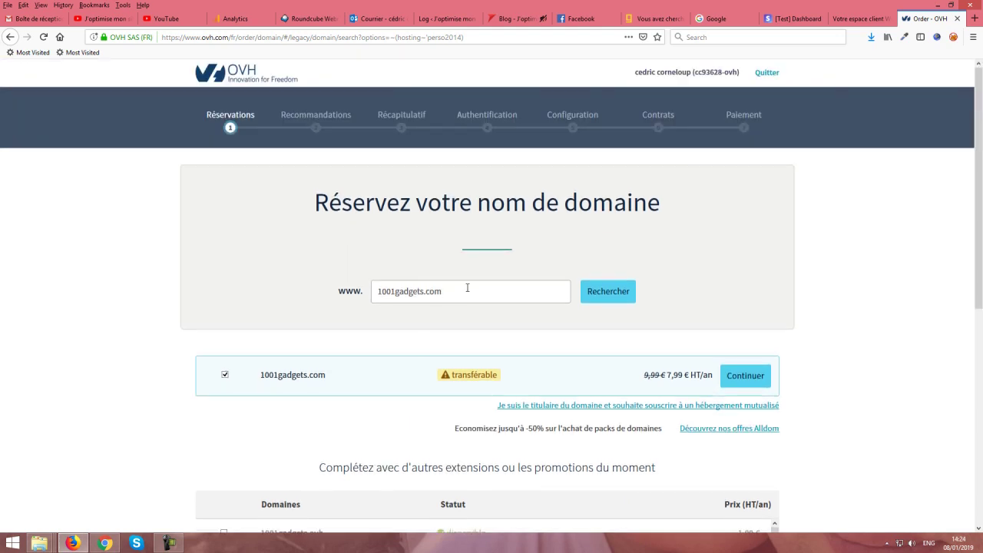
Step: Change the domain to 1001-gadgets.com, confirm it's available at 7,99 € HT/an, and continue
{"action": "left_click", "coordinate": [395, 291]}
{"action": "type", "text": "-"}
{"action": "key", "text": "Return"}
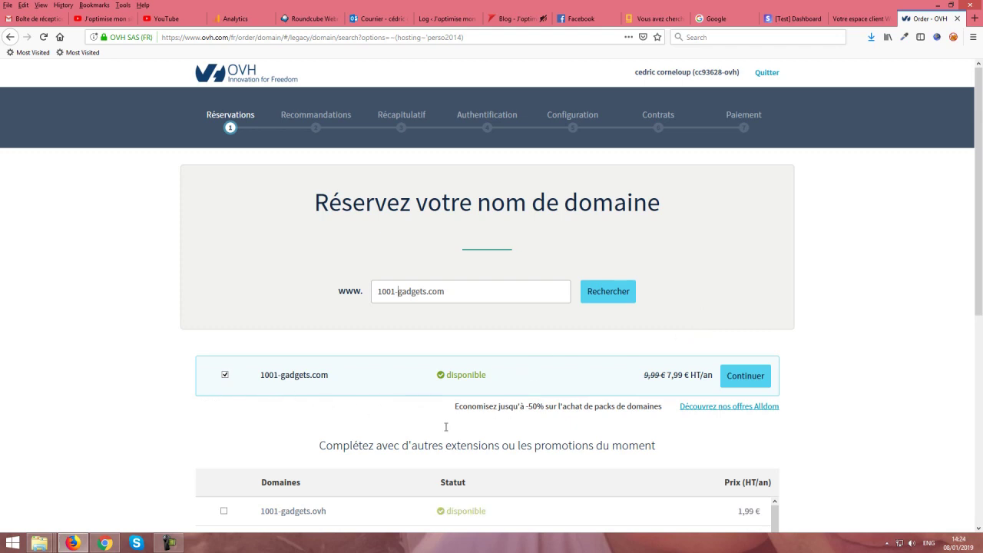
{"action": "scroll", "coordinate": [895, 373], "scroll_direction": "down", "scroll_amount": 3}
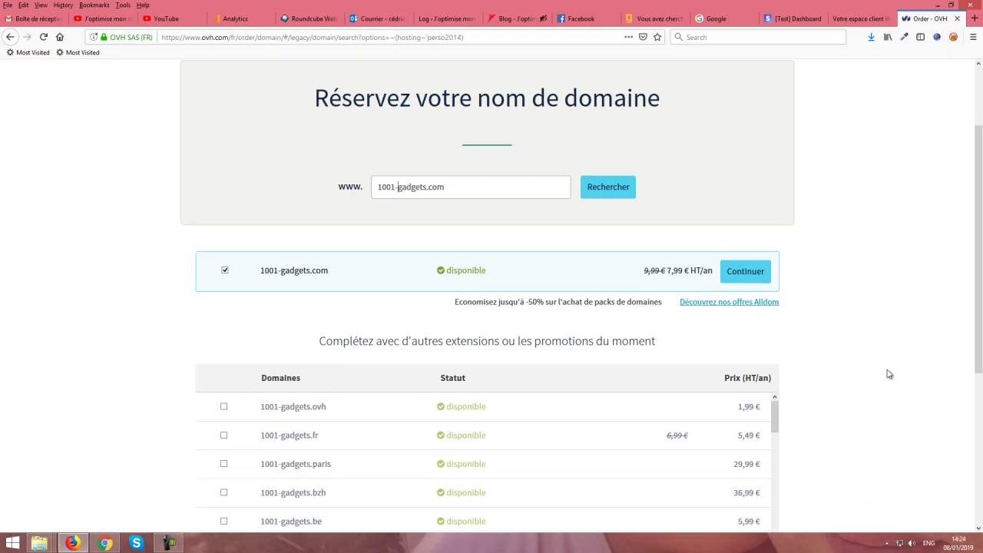
{"action": "scroll", "coordinate": [870, 375], "scroll_direction": "up", "scroll_amount": 3}
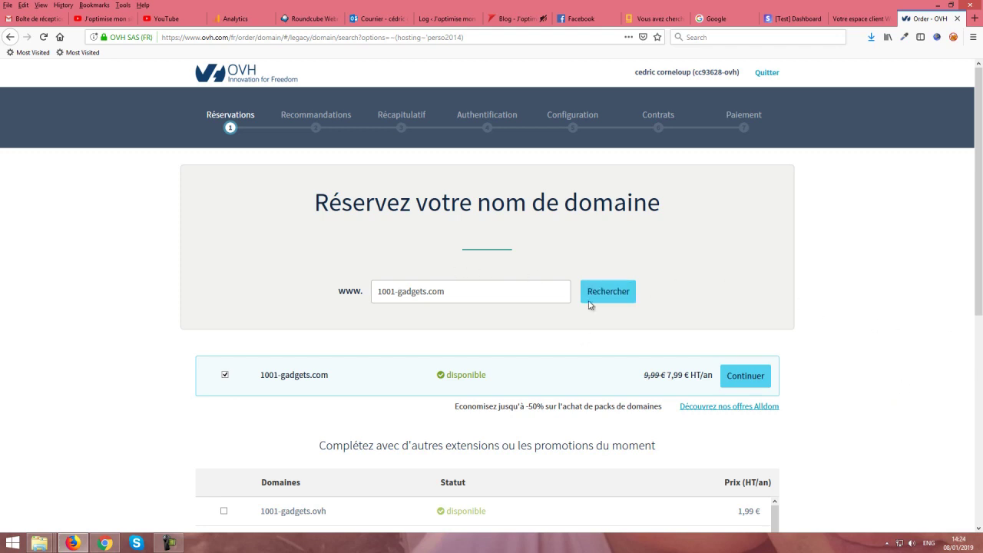
{"action": "scroll", "coordinate": [742, 314], "scroll_direction": "down", "scroll_amount": 3}
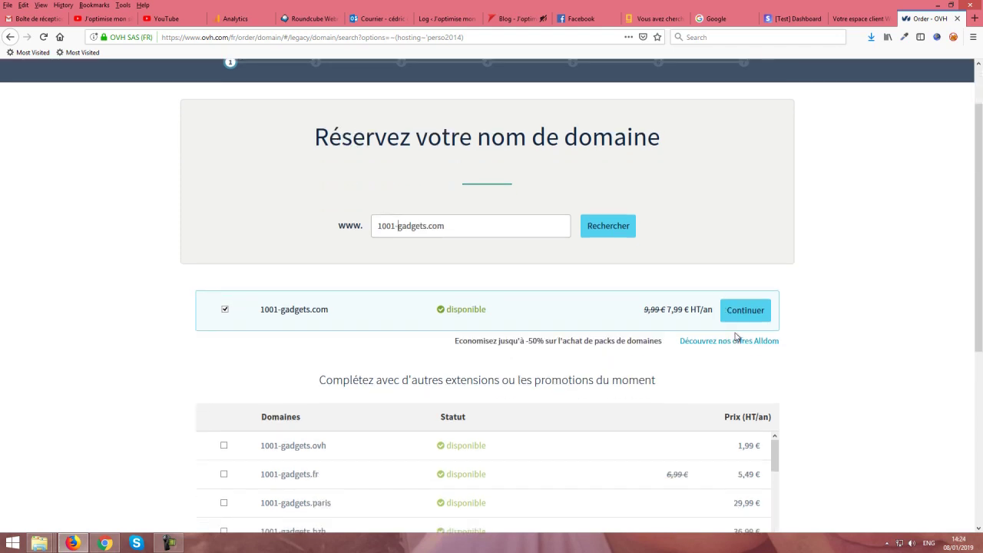
{"action": "scroll", "coordinate": [864, 391], "scroll_direction": "up", "scroll_amount": 3}
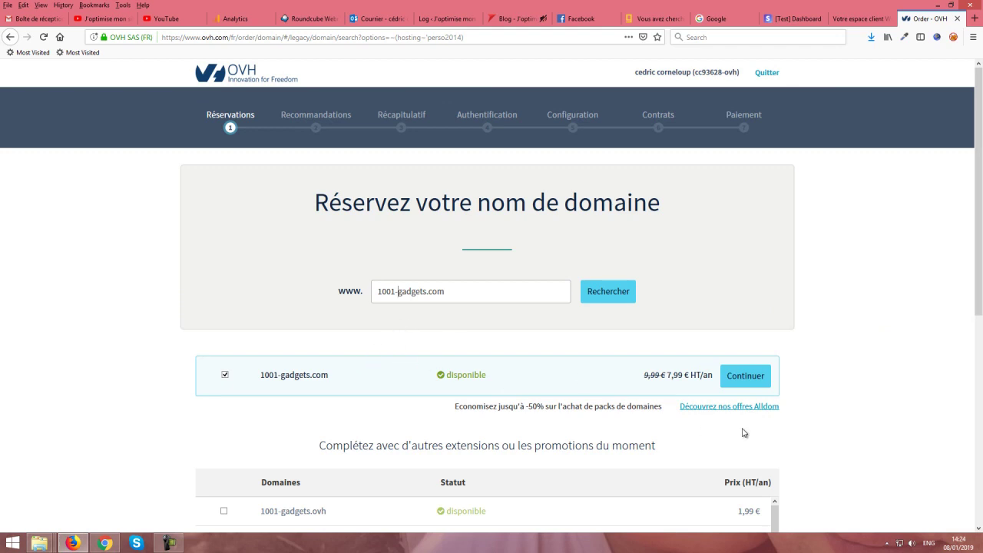
{"action": "left_click", "coordinate": [736, 379]}
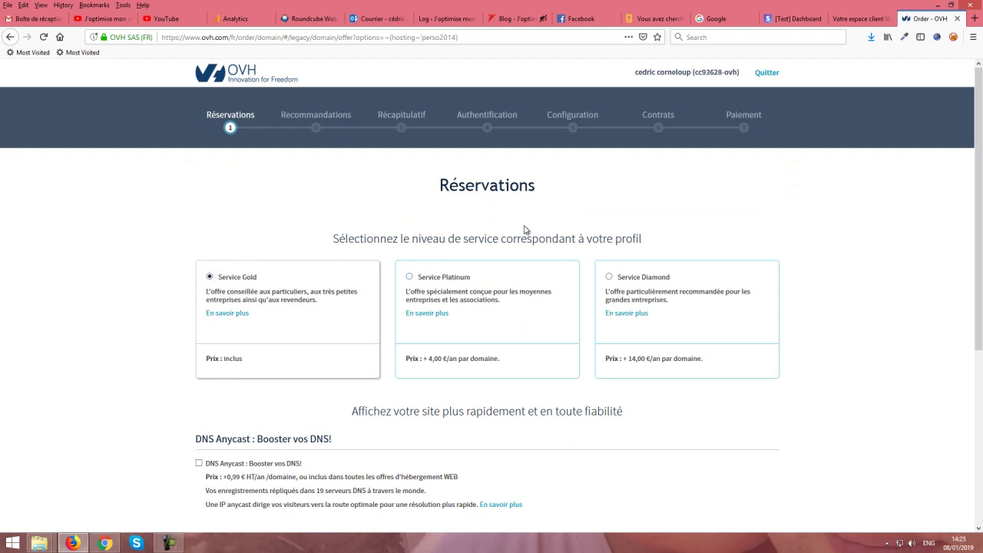
Step: Keep Service Gold with the free OwO privacy service and continue to Recommandations
{"action": "scroll", "coordinate": [453, 377], "scroll_direction": "down", "scroll_amount": 3}
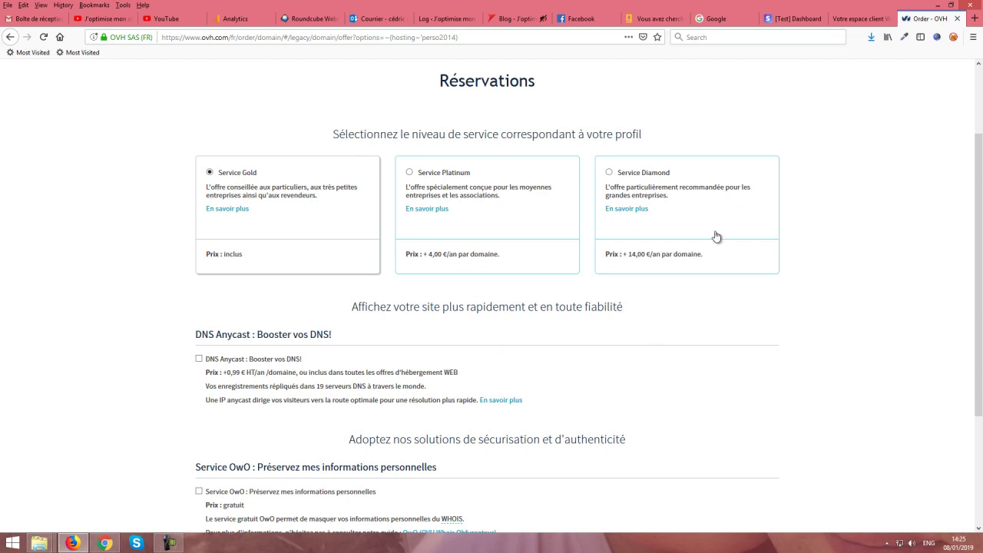
{"action": "scroll", "coordinate": [652, 269], "scroll_direction": "down", "scroll_amount": 1}
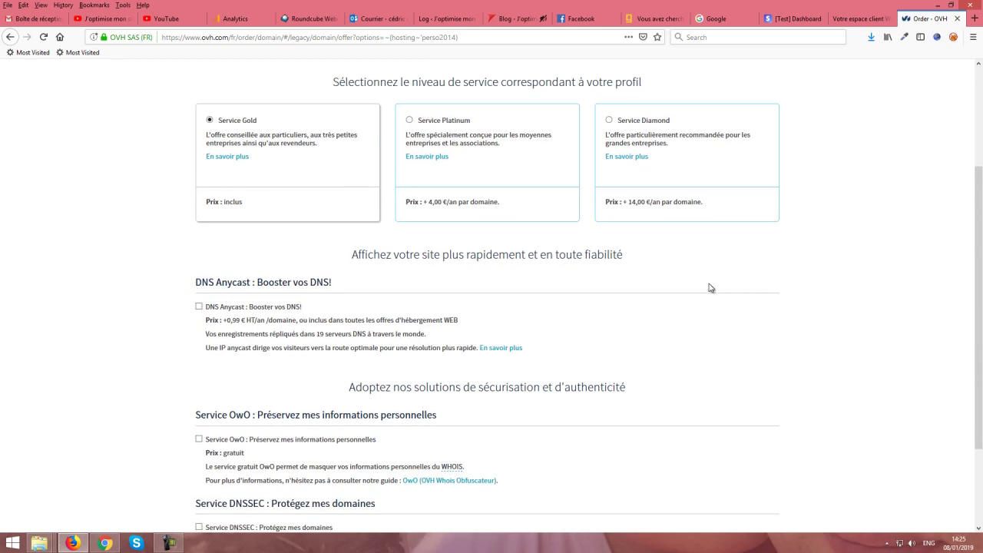
{"action": "scroll", "coordinate": [167, 241], "scroll_direction": "up", "scroll_amount": 1}
{"action": "scroll", "coordinate": [275, 275], "scroll_direction": "down", "scroll_amount": 3}
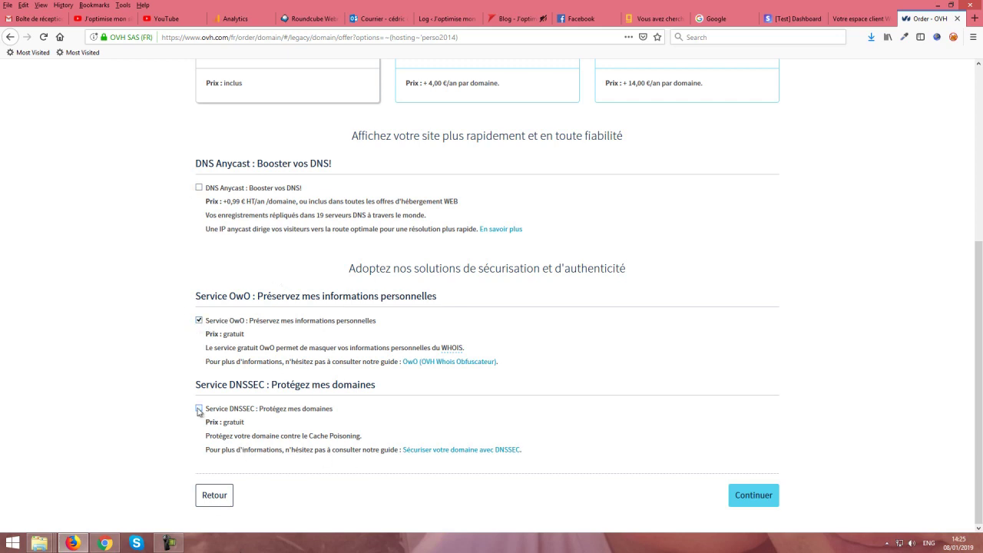
{"action": "left_click", "coordinate": [745, 499]}
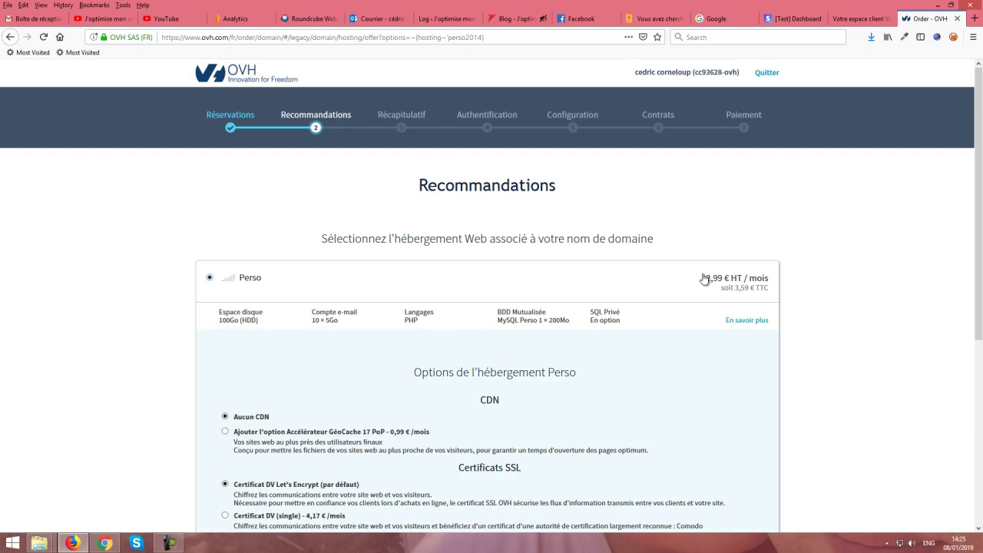
Step: Keep the Perso defaults: Aucun CDN, Let's Encrypt certificate, Aucun module, and continue
{"action": "scroll", "coordinate": [750, 291], "scroll_direction": "down", "scroll_amount": 3}
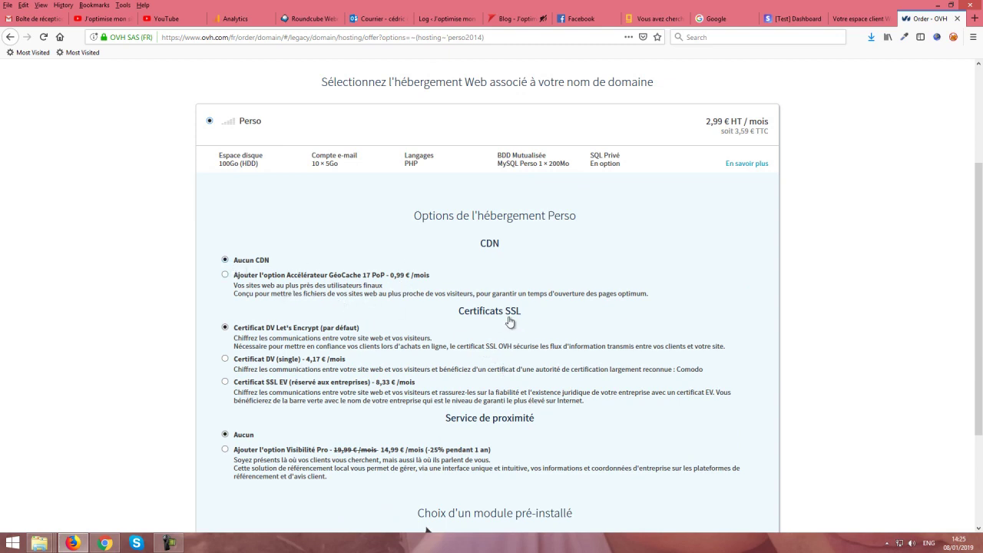
{"action": "scroll", "coordinate": [507, 316], "scroll_direction": "down", "scroll_amount": 3}
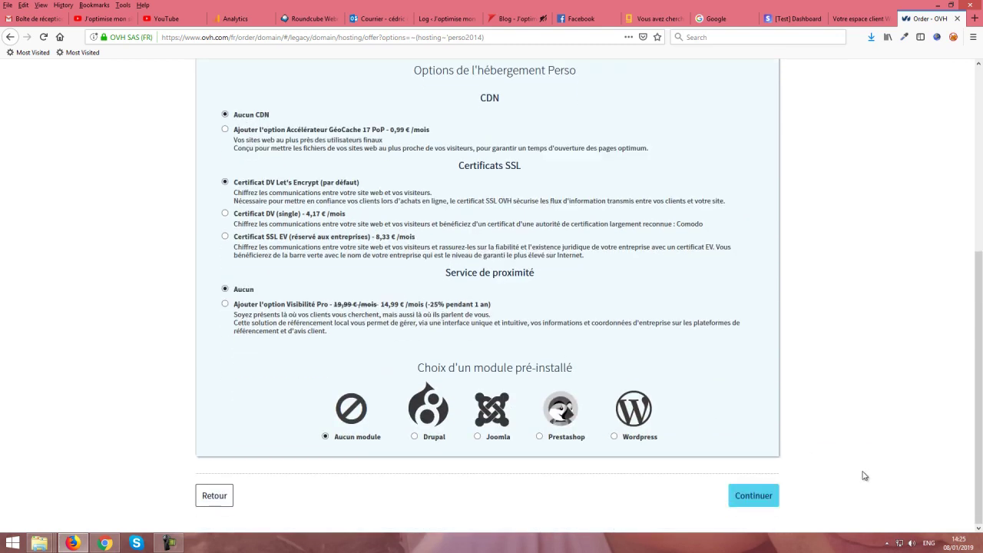
{"action": "scroll", "coordinate": [537, 445], "scroll_direction": "up", "scroll_amount": 1}
{"action": "scroll", "coordinate": [509, 325], "scroll_direction": "down", "scroll_amount": 1}
{"action": "left_click", "coordinate": [759, 495]}
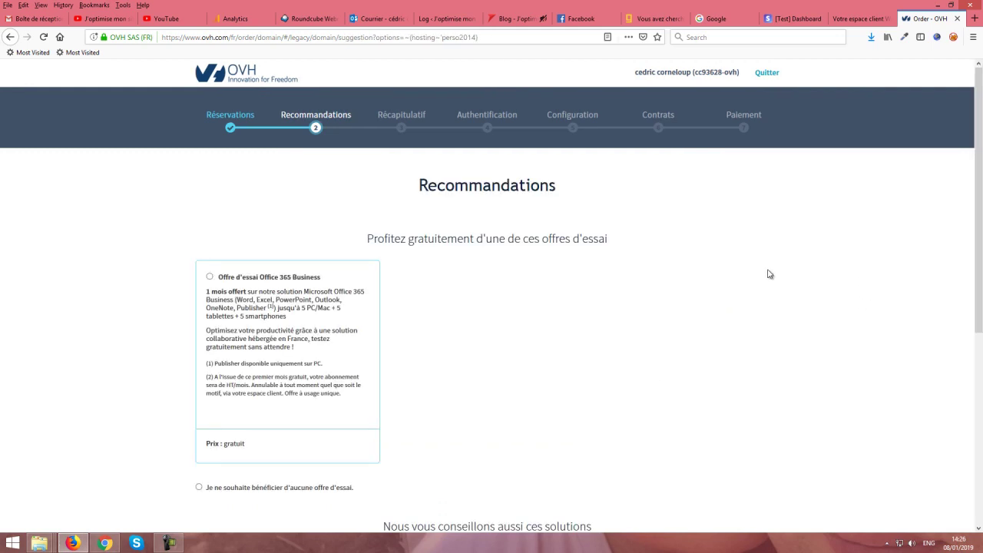
Step: Leave all recommended extras unticked and continue to the Récapitulatif
{"action": "scroll", "coordinate": [460, 253], "scroll_direction": "down", "scroll_amount": 3}
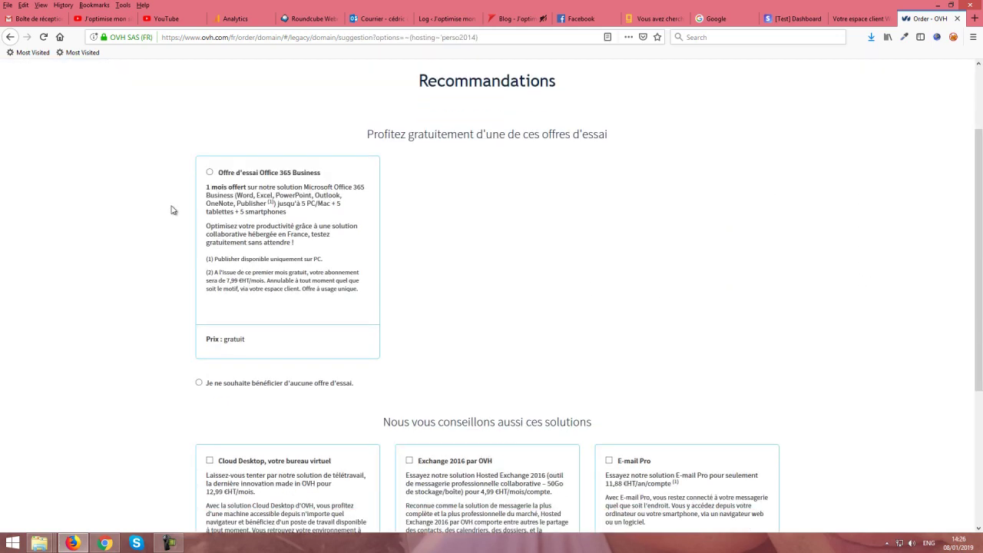
{"action": "scroll", "coordinate": [615, 246], "scroll_direction": "down", "scroll_amount": 3}
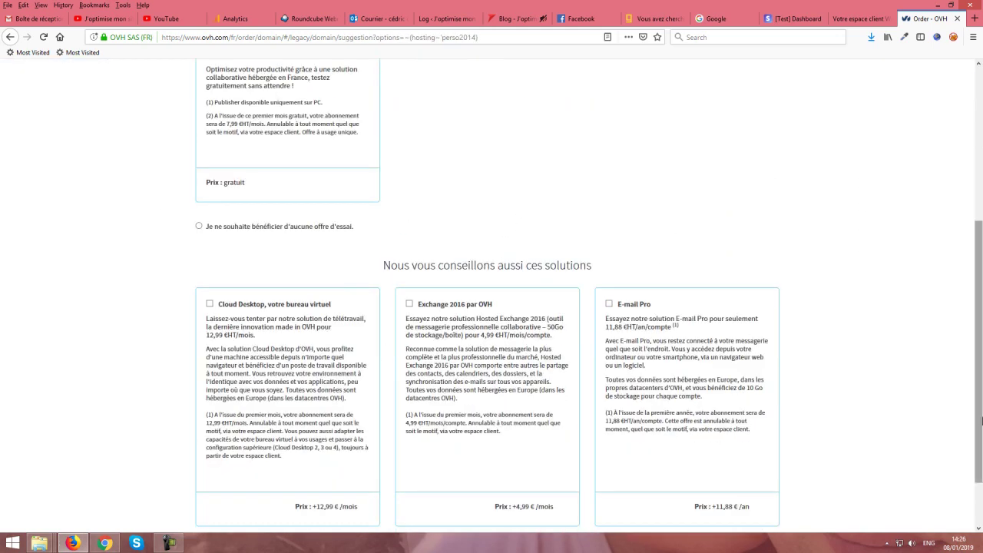
{"action": "scroll", "coordinate": [901, 413], "scroll_direction": "down", "scroll_amount": 2}
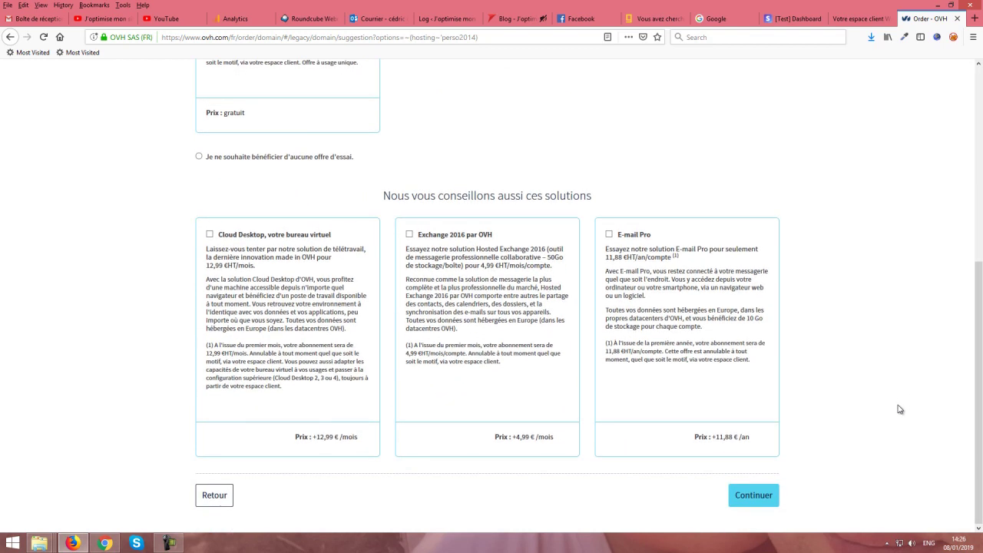
{"action": "left_click", "coordinate": [762, 491]}
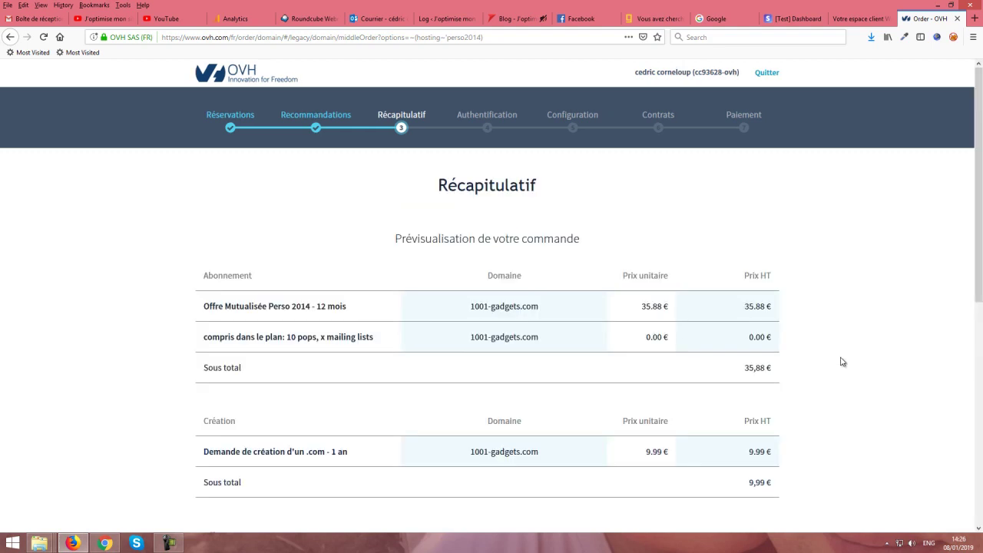
Step: Review the Perso 2014 plus free 1001-gadgets.com summary at 43,06 € TTC and continue
{"action": "scroll", "coordinate": [842, 361], "scroll_direction": "down", "scroll_amount": 3}
{"action": "scroll", "coordinate": [812, 300], "scroll_direction": "down", "scroll_amount": 3}
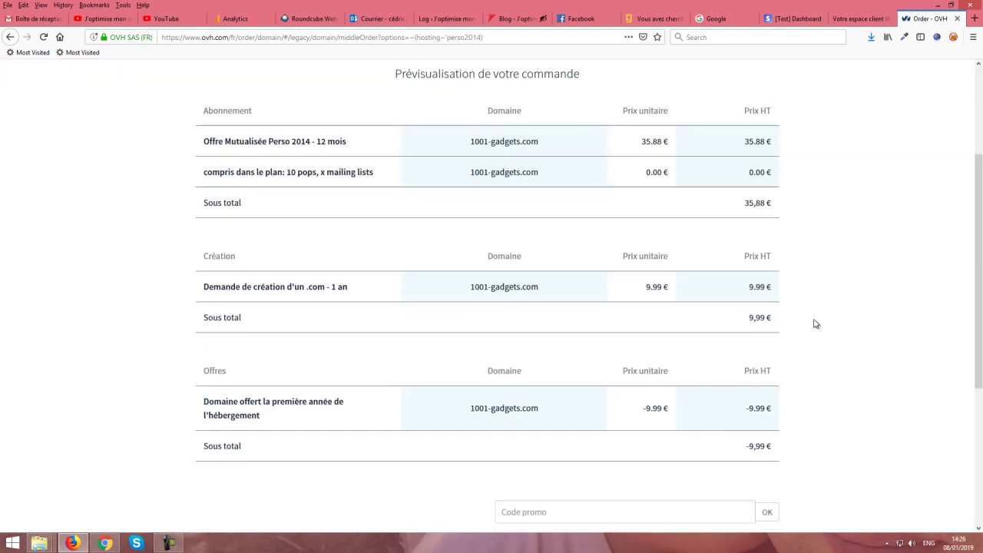
{"action": "scroll", "coordinate": [469, 350], "scroll_direction": "up", "scroll_amount": 2}
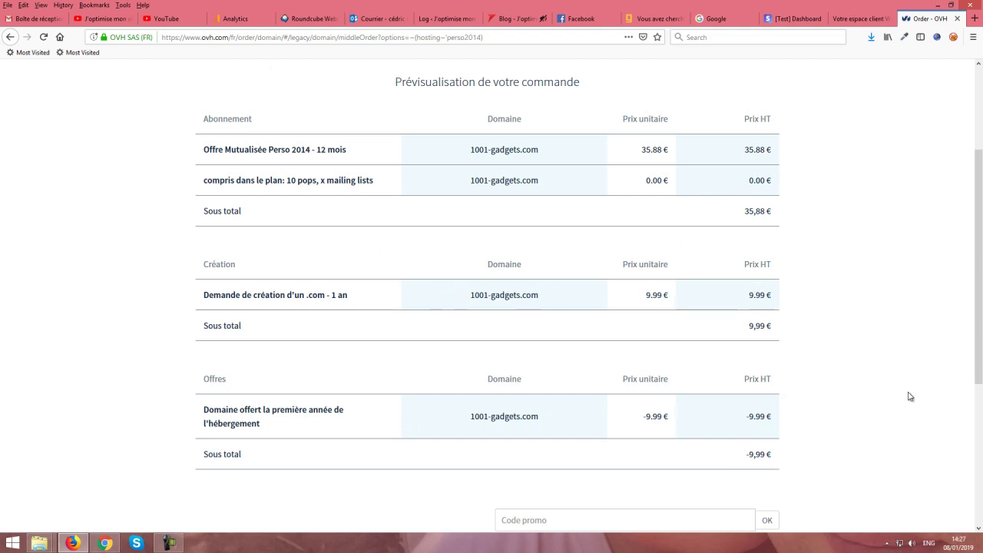
{"action": "scroll", "coordinate": [884, 384], "scroll_direction": "down", "scroll_amount": 3}
{"action": "scroll", "coordinate": [813, 384], "scroll_direction": "up", "scroll_amount": 3}
{"action": "scroll", "coordinate": [837, 393], "scroll_direction": "down", "scroll_amount": 2}
{"action": "scroll", "coordinate": [817, 391], "scroll_direction": "up", "scroll_amount": 2}
{"action": "scroll", "coordinate": [881, 394], "scroll_direction": "down", "scroll_amount": 4}
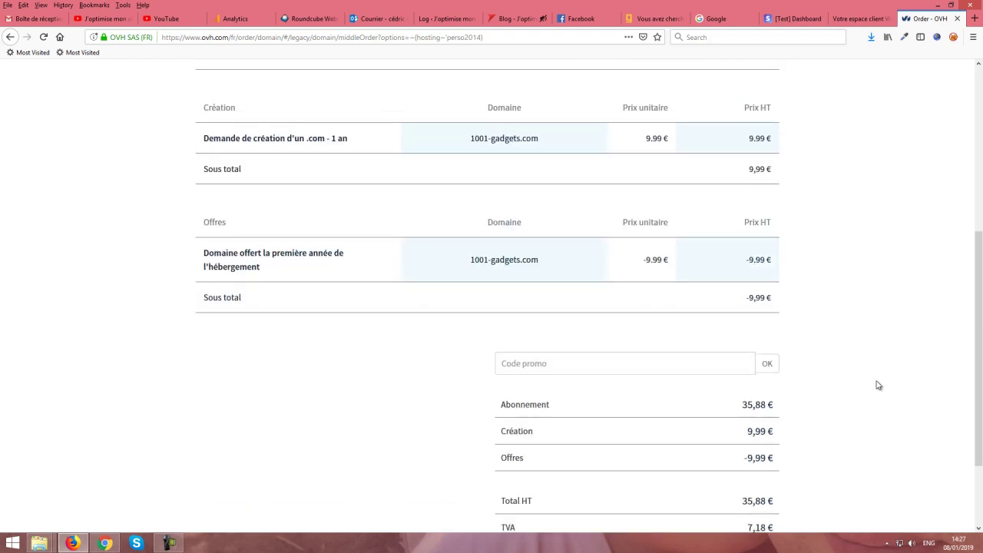
{"action": "scroll", "coordinate": [873, 380], "scroll_direction": "down", "scroll_amount": 3}
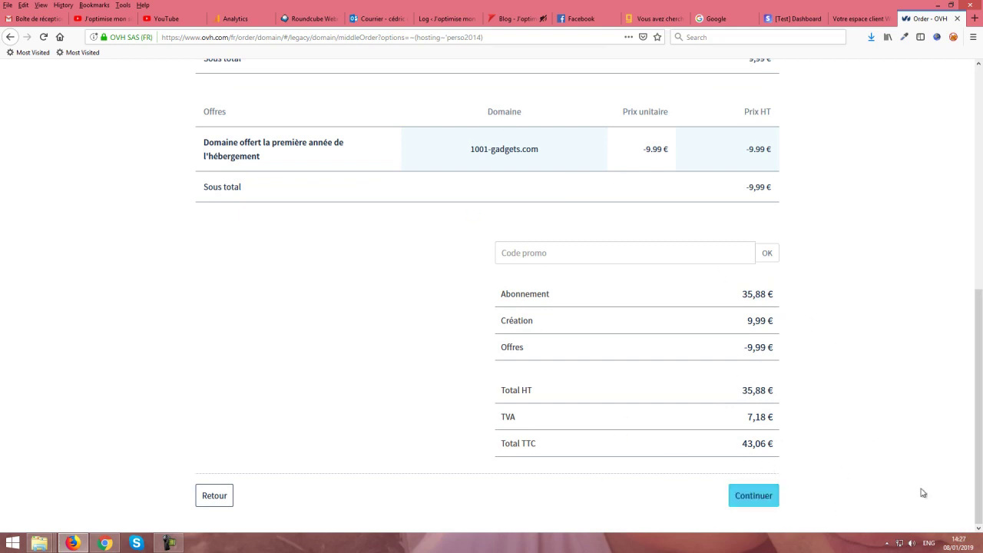
{"action": "left_click", "coordinate": [742, 498]}
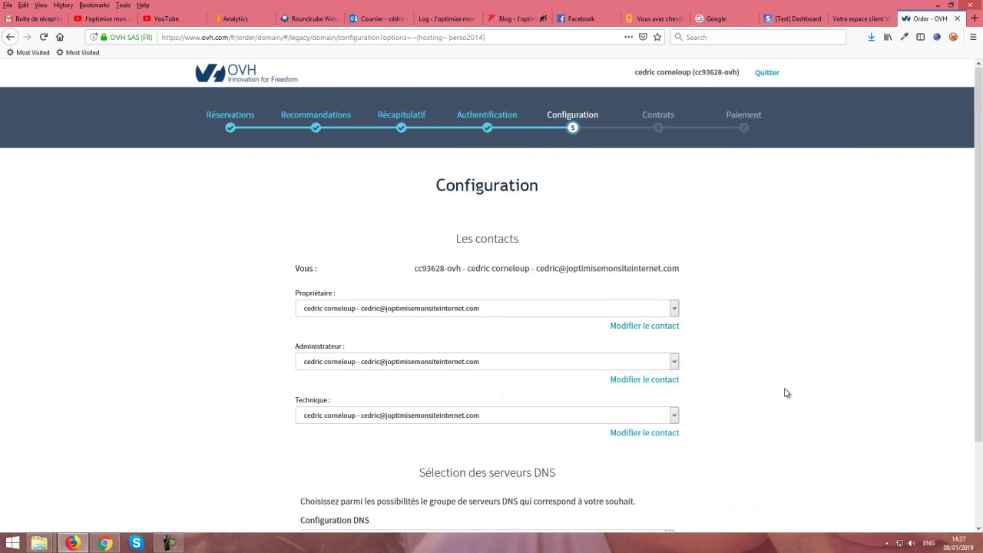
Step: Keep the existing contacts and Serveur DNS par défaut, then continue to Contrats
{"action": "scroll", "coordinate": [787, 393], "scroll_direction": "down", "scroll_amount": 3}
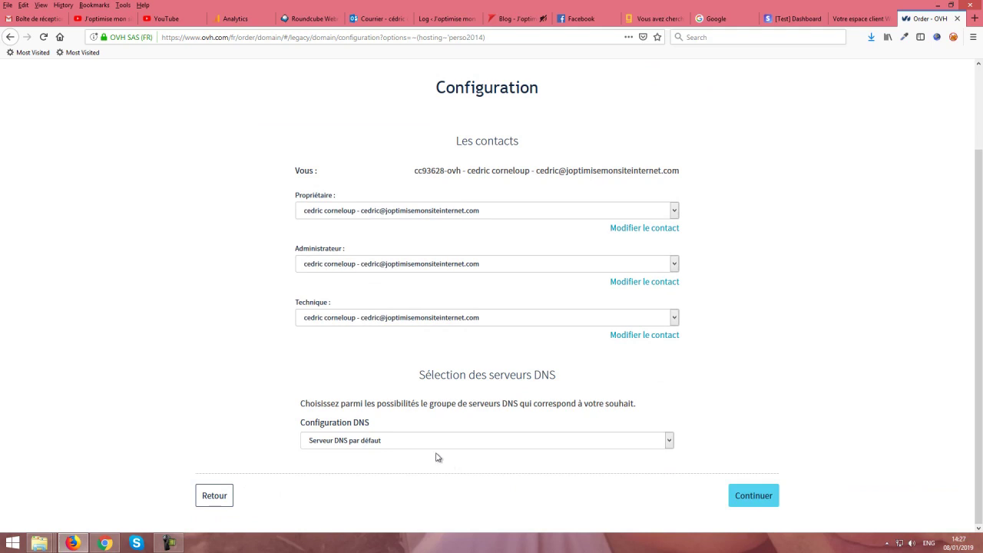
{"action": "left_click", "coordinate": [424, 442]}
{"action": "left_click", "coordinate": [424, 443]}
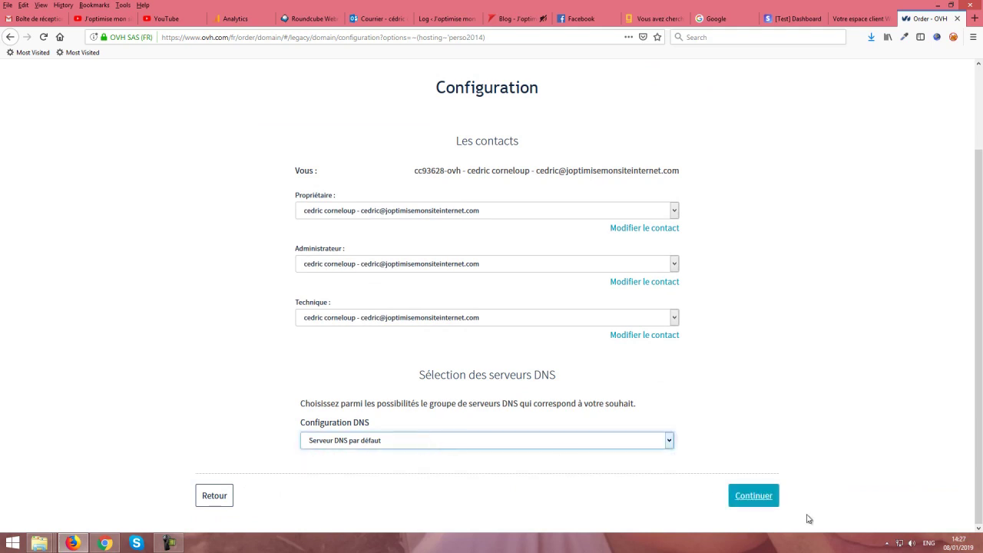
{"action": "left_click", "coordinate": [760, 497]}
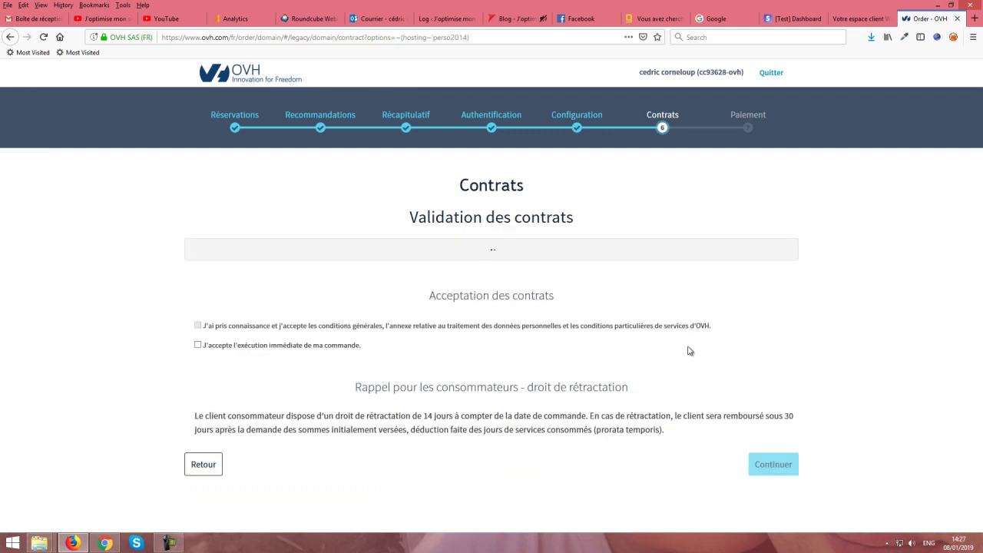
Step: Accept immediate order execution and the terms of service, then continue to Paiement
{"action": "left_click", "coordinate": [198, 345]}
{"action": "scroll", "coordinate": [793, 375], "scroll_direction": "down", "scroll_amount": 3}
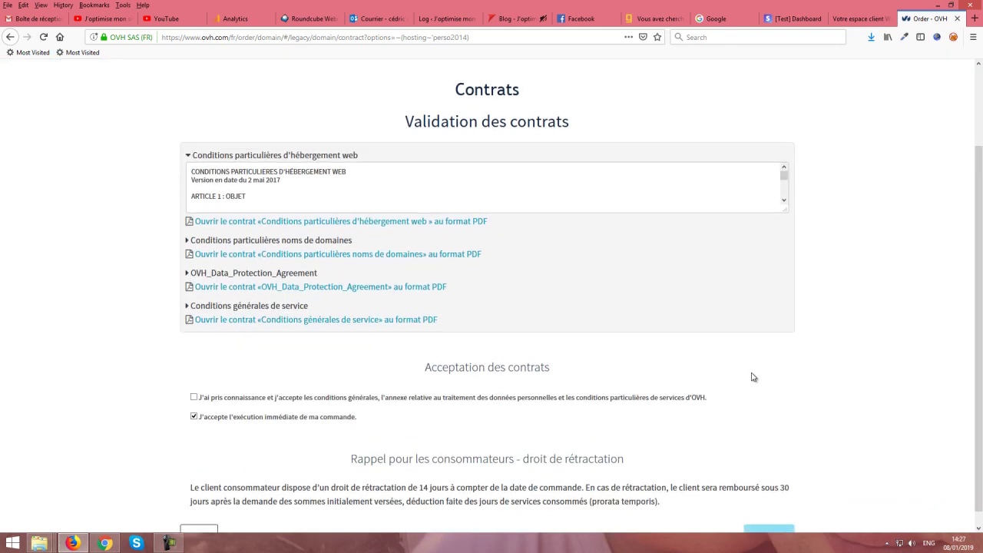
{"action": "left_click", "coordinate": [193, 388]}
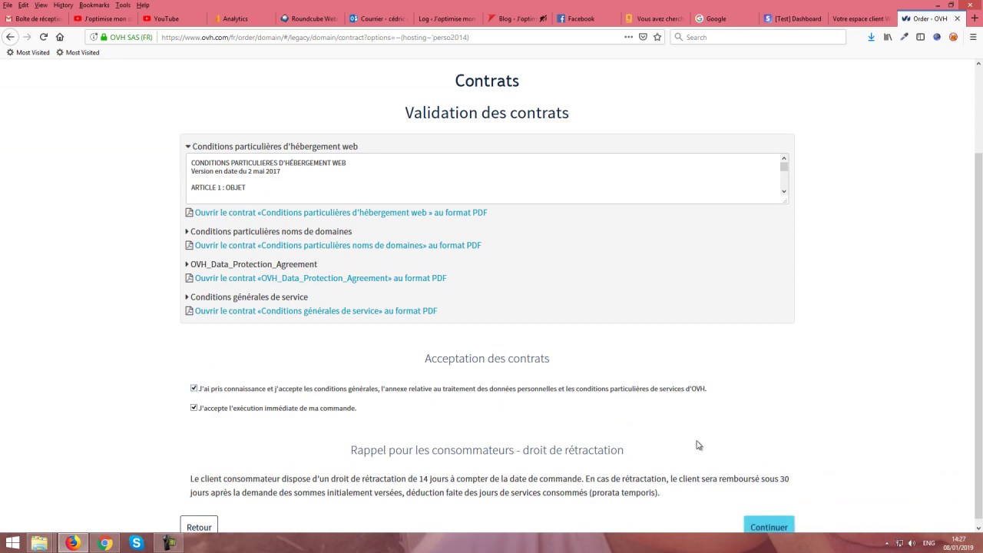
{"action": "left_click", "coordinate": [774, 522]}
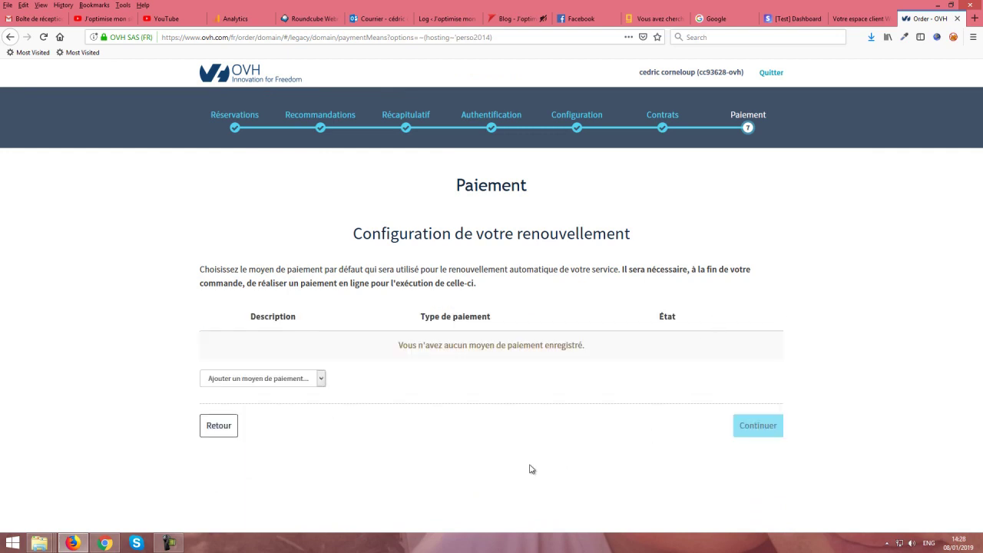
Step: Choose Carte bancaire as the payment method to add, showing the empty card form
{"action": "left_click", "coordinate": [300, 378]}
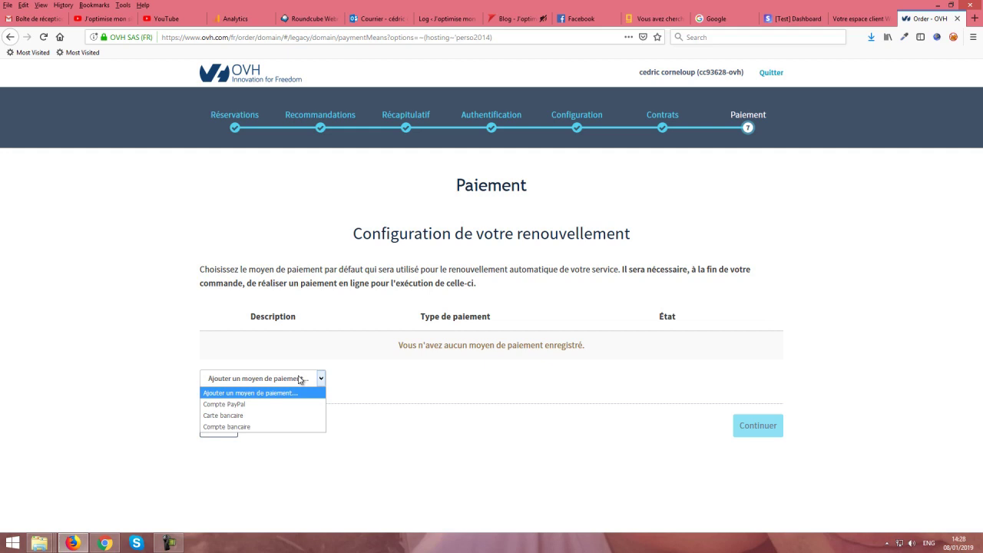
{"action": "left_click", "coordinate": [258, 415]}
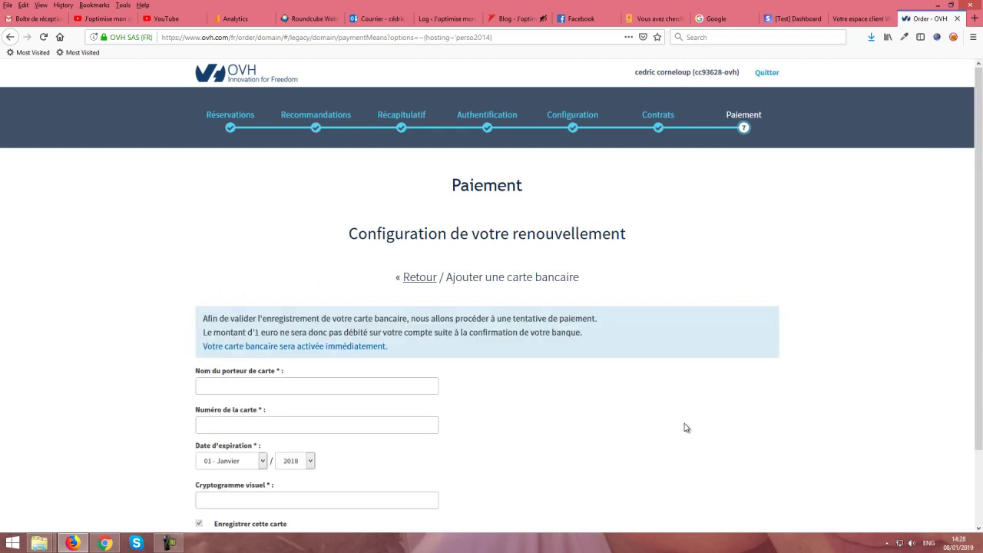
{"action": "scroll", "coordinate": [682, 431], "scroll_direction": "down", "scroll_amount": 2}
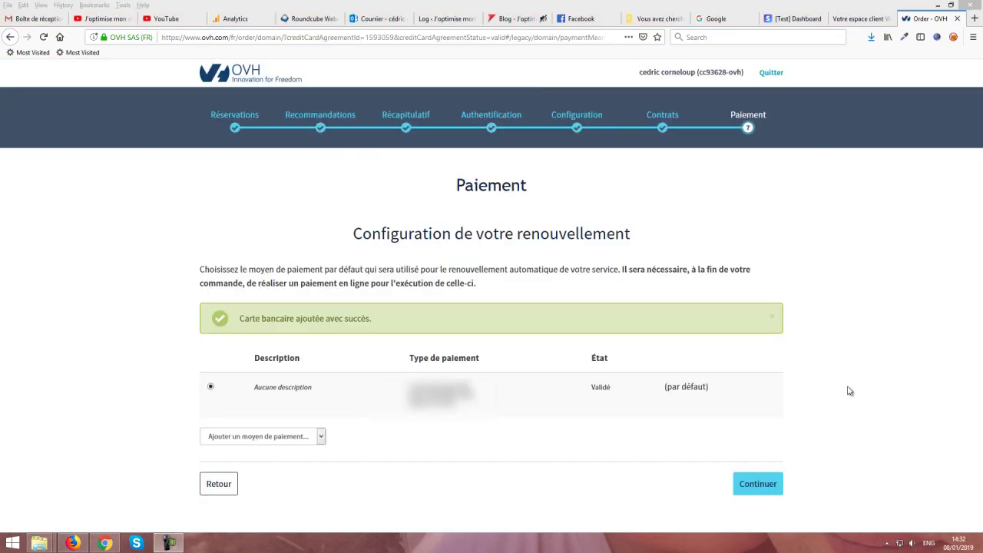
Step: Pay the 43.06 € order with the saved bank card, confirming with the verification characters
{"action": "left_click", "coordinate": [777, 490]}
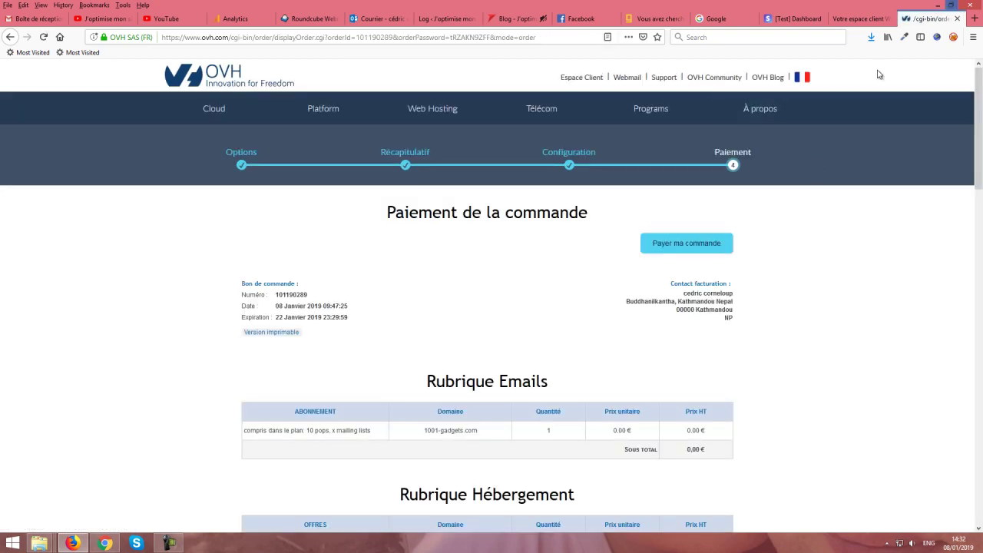
{"action": "scroll", "coordinate": [721, 253], "scroll_direction": "down", "scroll_amount": 1}
{"action": "scroll", "coordinate": [721, 253], "scroll_direction": "down", "scroll_amount": 10}
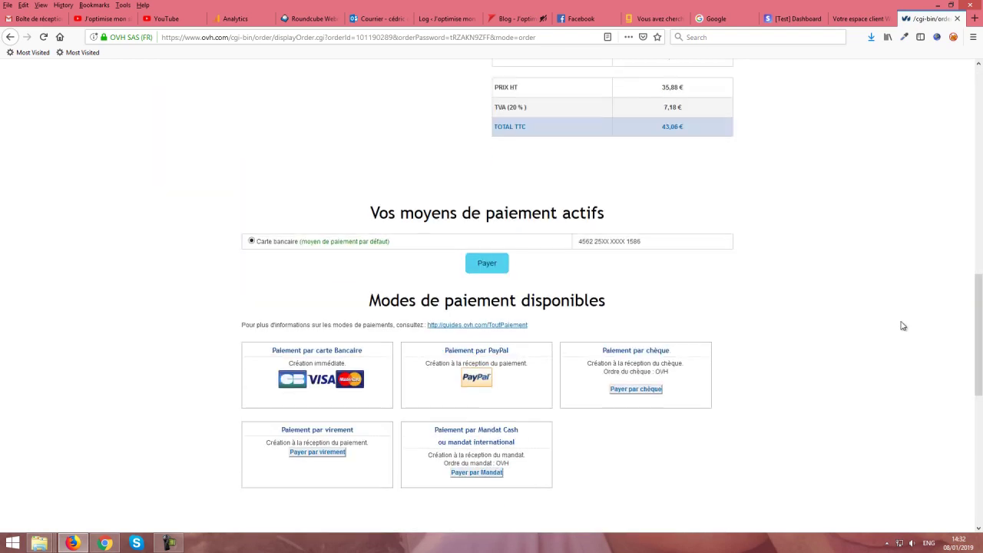
{"action": "left_click", "coordinate": [507, 269]}
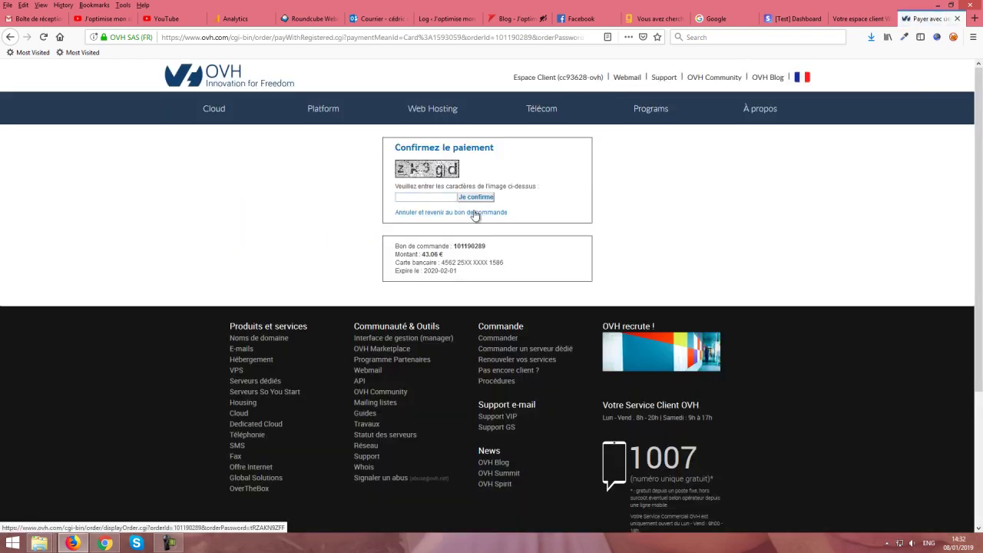
{"action": "key", "text": "Return"}
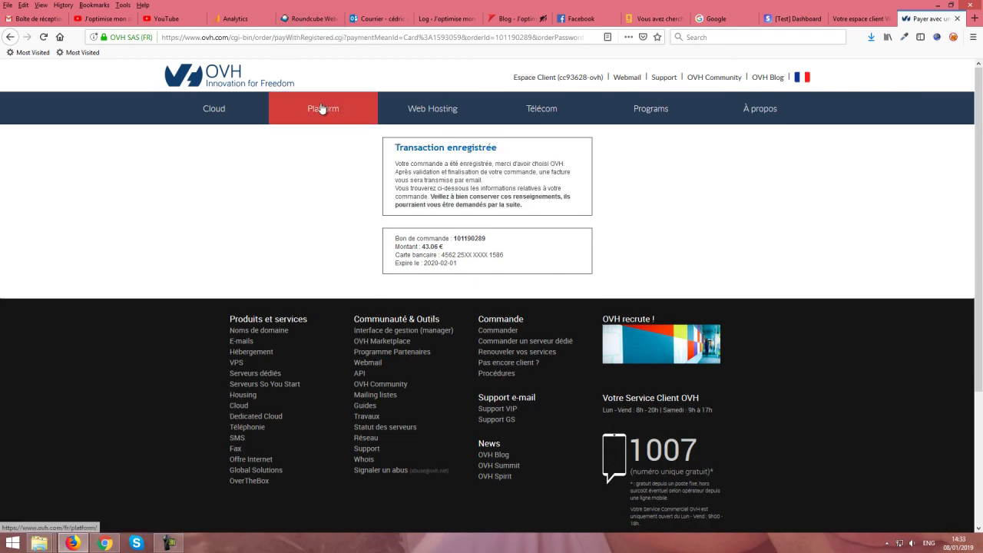
Step: Refresh the Roundcube webmail inbox and check the Outlook inbox for new mail
{"action": "left_click", "coordinate": [328, 19]}
{"action": "left_click", "coordinate": [53, 135]}
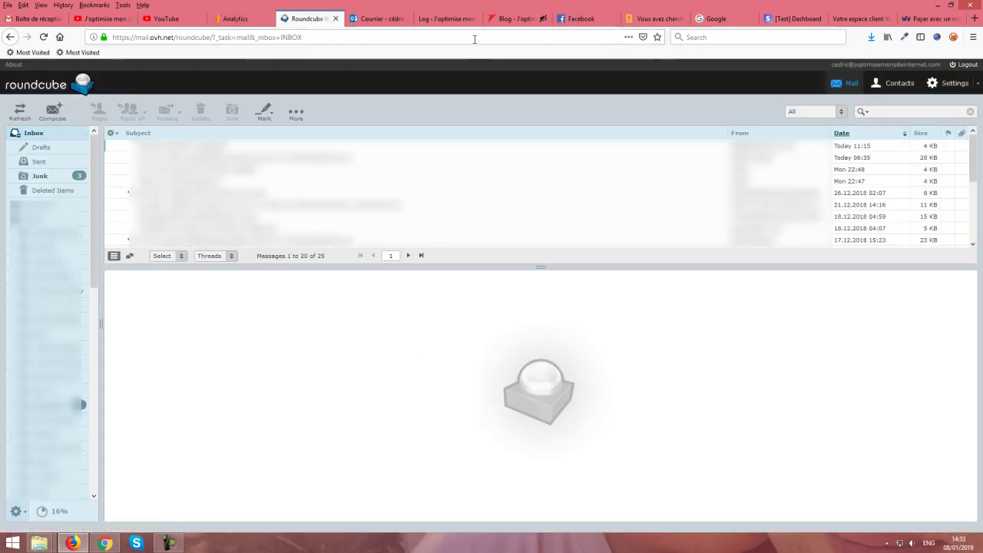
{"action": "left_click", "coordinate": [376, 18]}
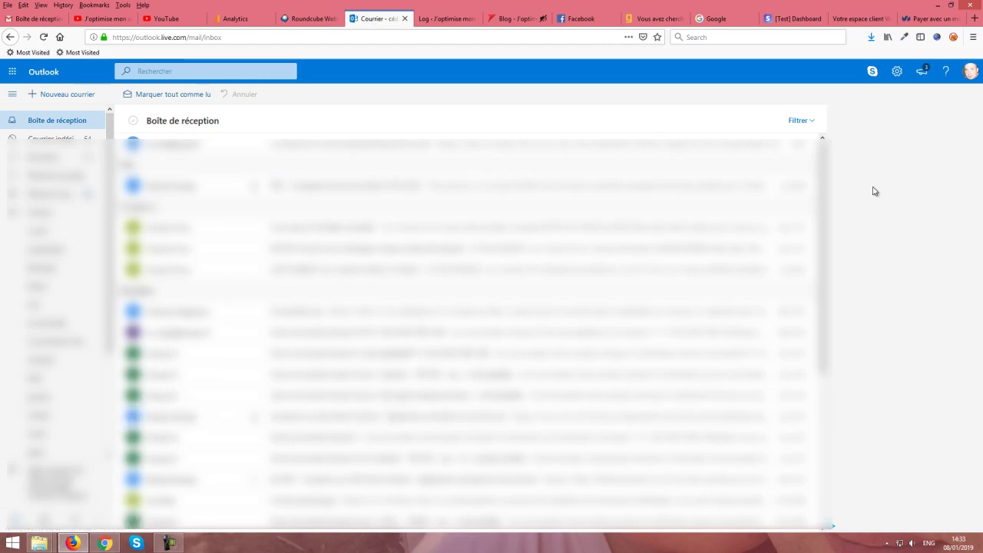
Step: Expand the domain list in the OVH customer area, reload it and dismiss the error banner
{"action": "left_click", "coordinate": [860, 20]}
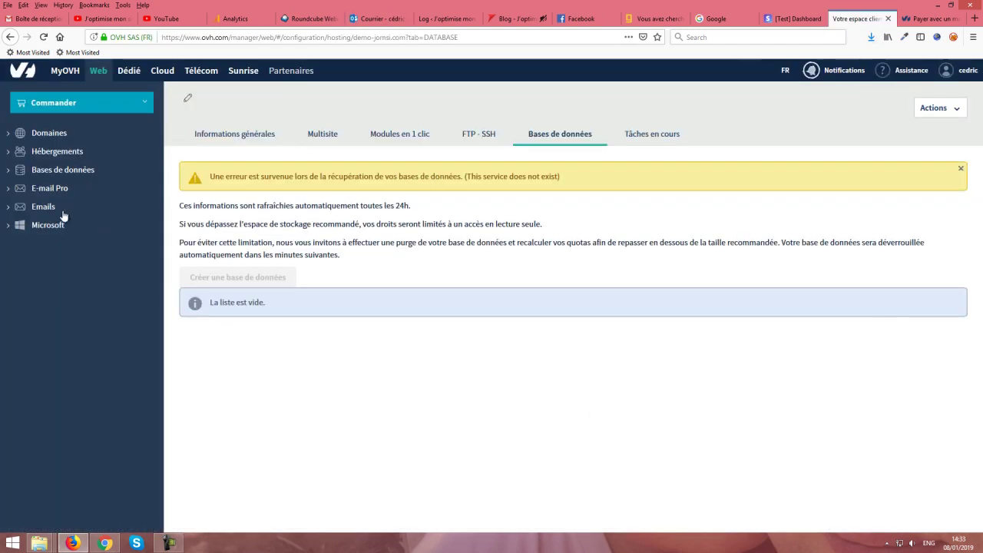
{"action": "left_click", "coordinate": [49, 133]}
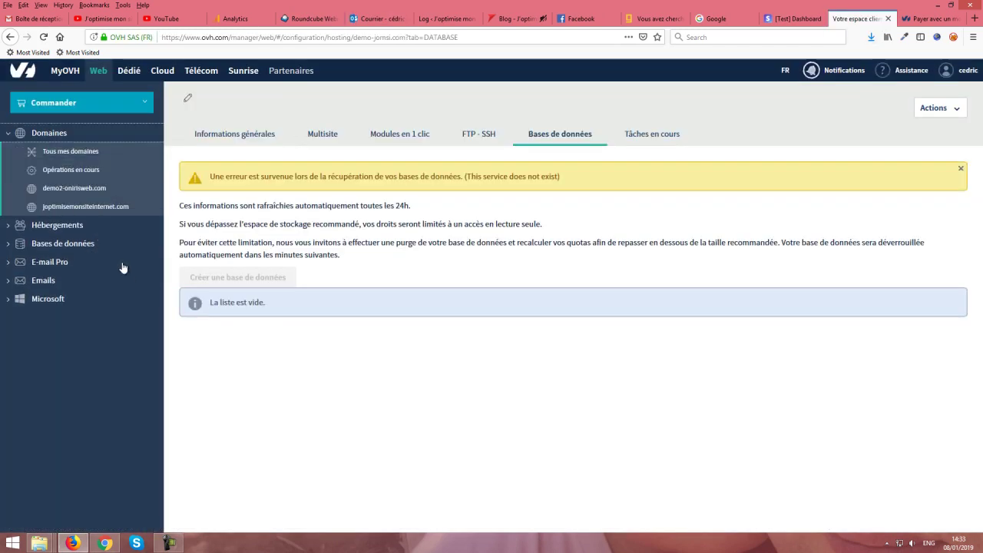
{"action": "key", "text": "F5"}
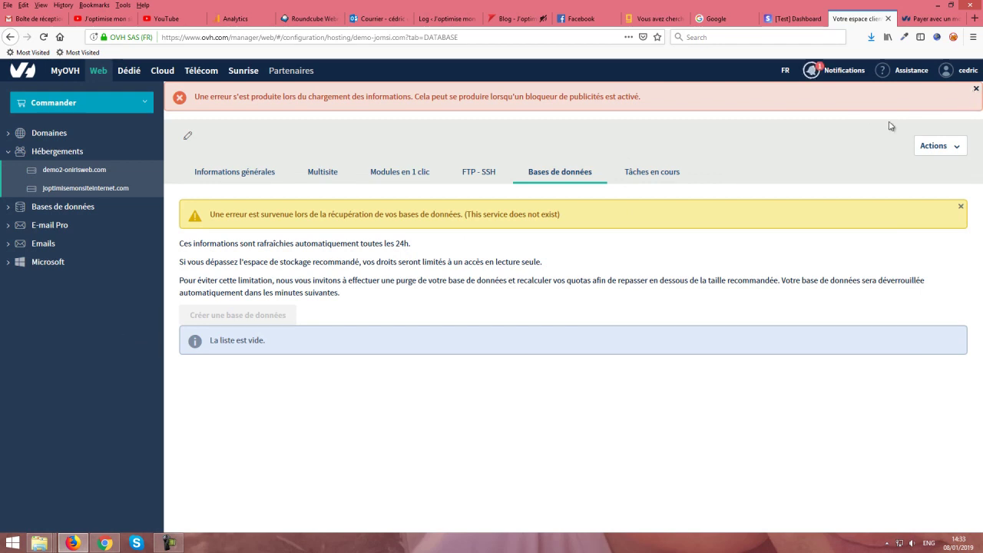
{"action": "left_click", "coordinate": [976, 89]}
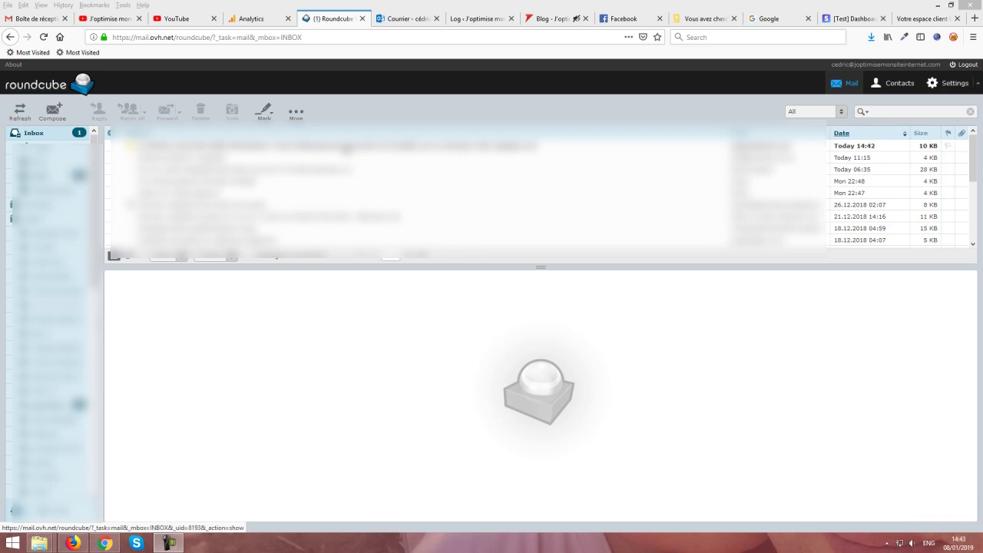
Step: Read the 14:42 OVH message through to its FTP login credentials section
{"action": "left_click", "coordinate": [347, 149]}
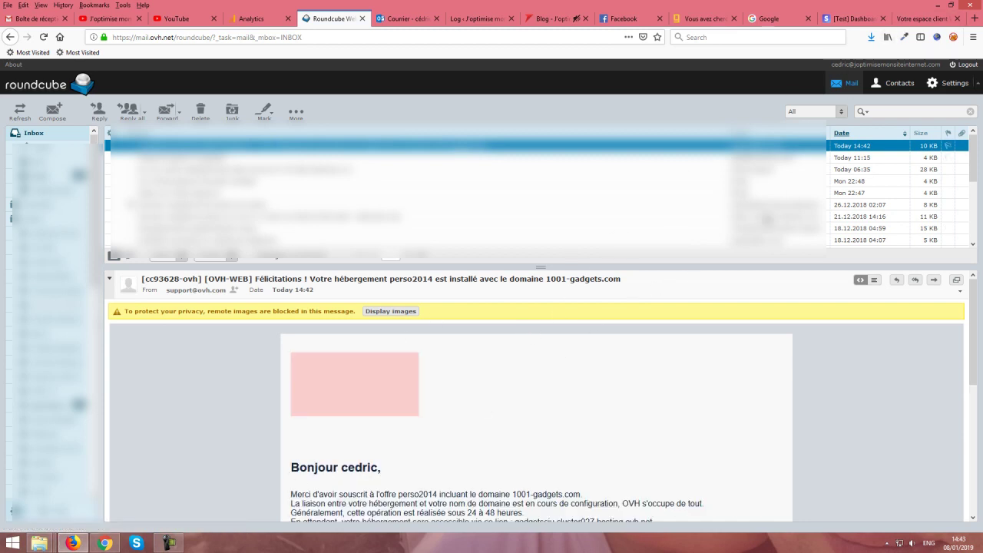
{"action": "scroll", "coordinate": [736, 294], "scroll_direction": "down", "scroll_amount": 5}
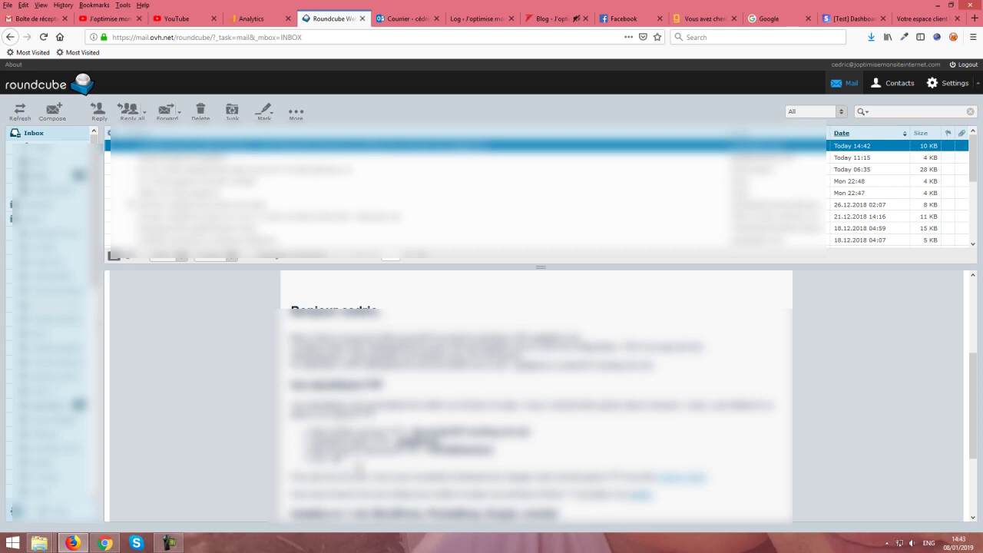
{"action": "scroll", "coordinate": [536, 396], "scroll_direction": "down", "scroll_amount": 3}
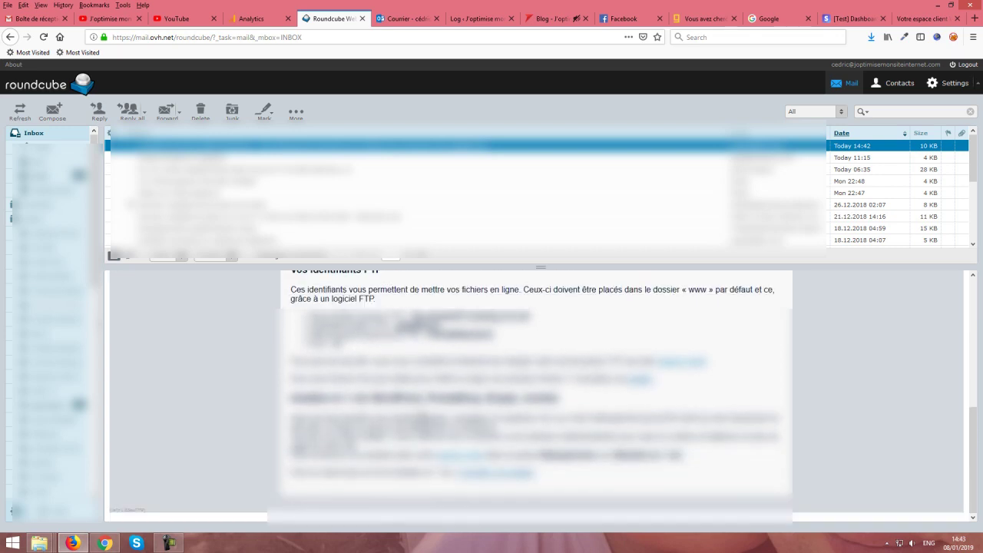
{"action": "scroll", "coordinate": [536, 396], "scroll_direction": "up", "scroll_amount": 4}
{"action": "scroll", "coordinate": [421, 414], "scroll_direction": "up", "scroll_amount": 2}
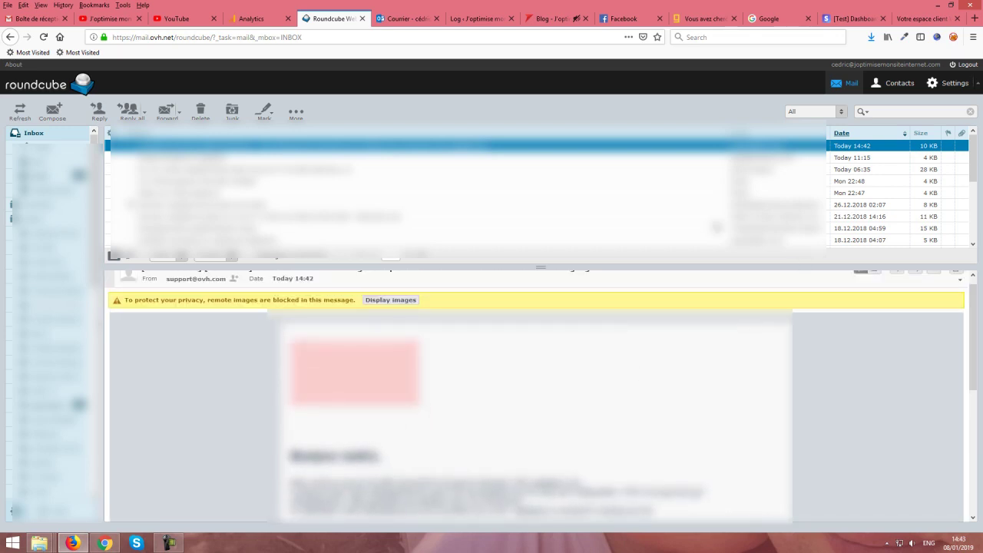
{"action": "scroll", "coordinate": [657, 392], "scroll_direction": "down", "scroll_amount": 2}
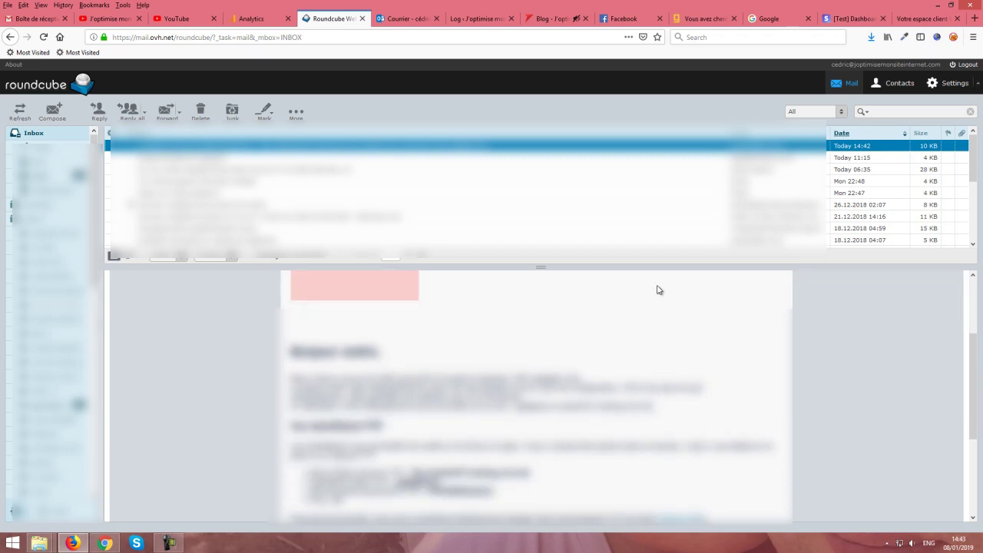